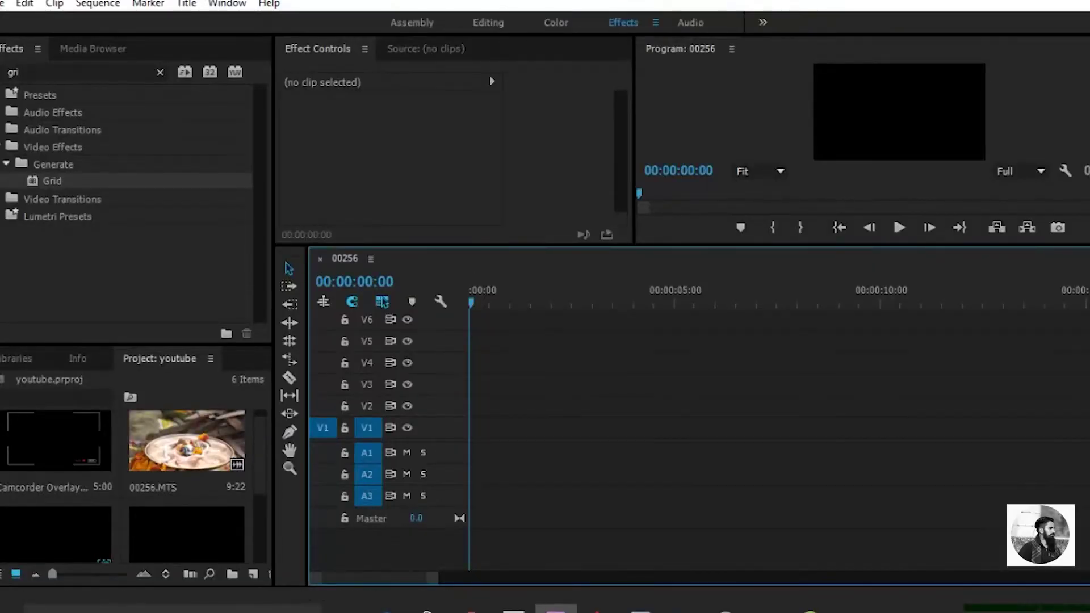
Step: Place 00256.MTS at the start of track V1, unlink its audio and delete the audio part from A1
{"action": "left_click_drag", "start_coordinate": [187, 442], "coordinate": [486, 437]}
{"action": "left_click", "coordinate": [552, 431]}
{"action": "right_click", "coordinate": [551, 431]}
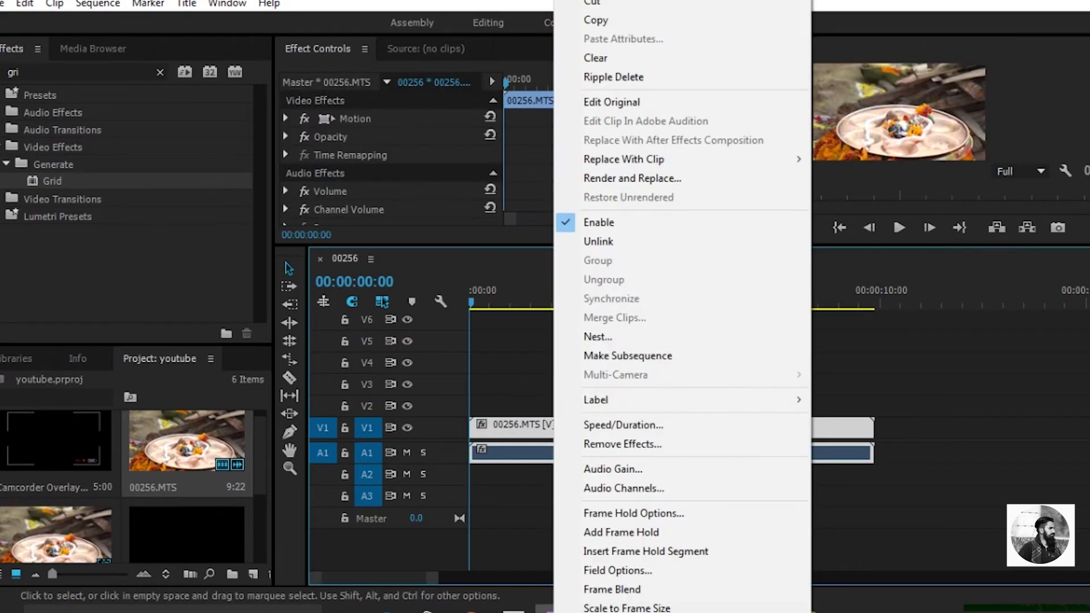
{"action": "left_click", "coordinate": [598, 241]}
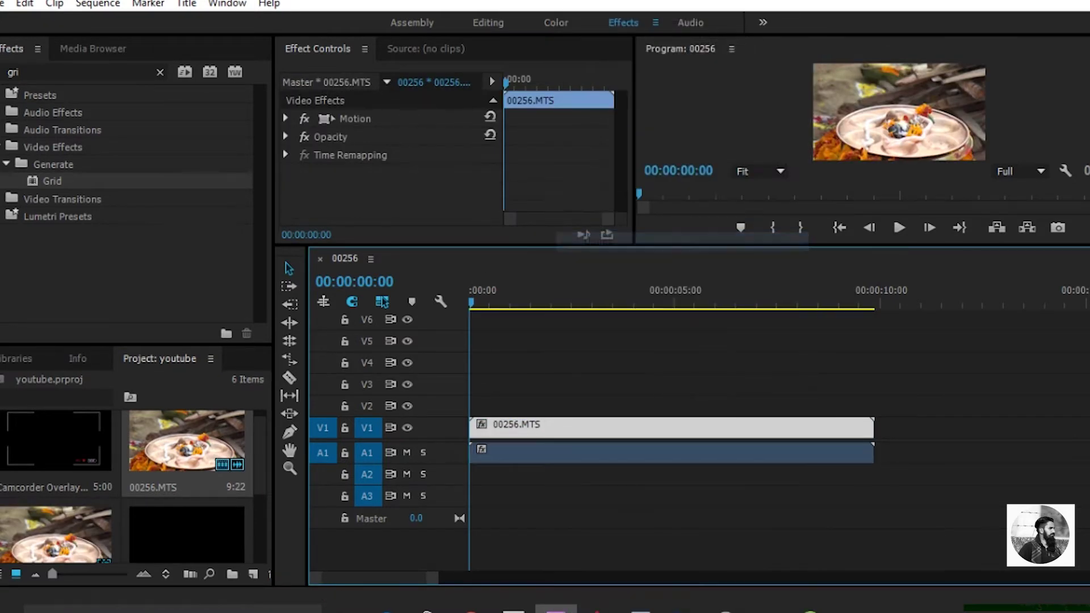
{"action": "left_click", "coordinate": [670, 452]}
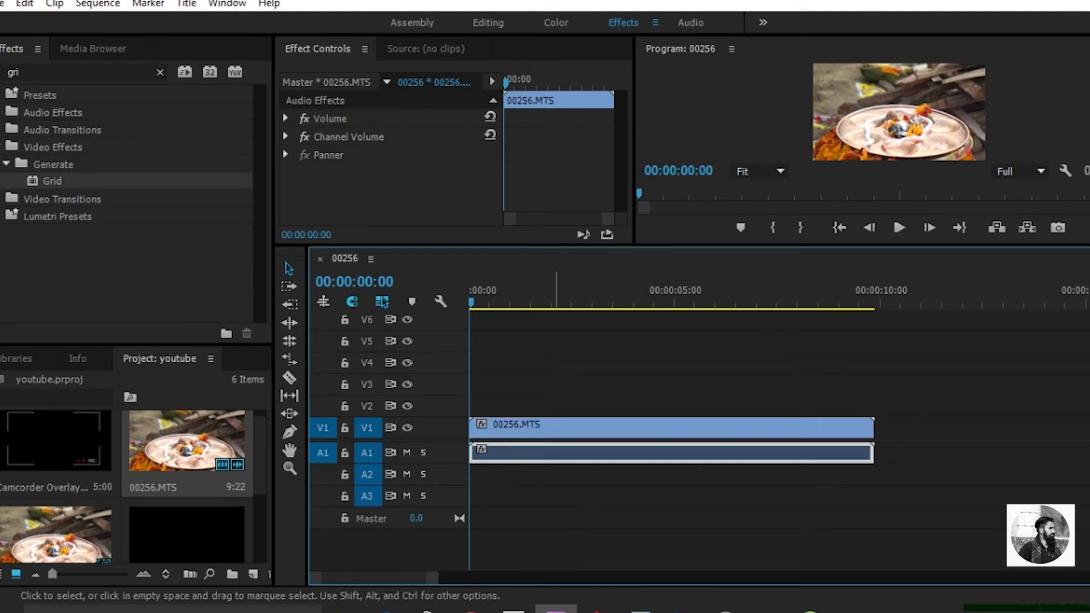
{"action": "key", "text": "Delete"}
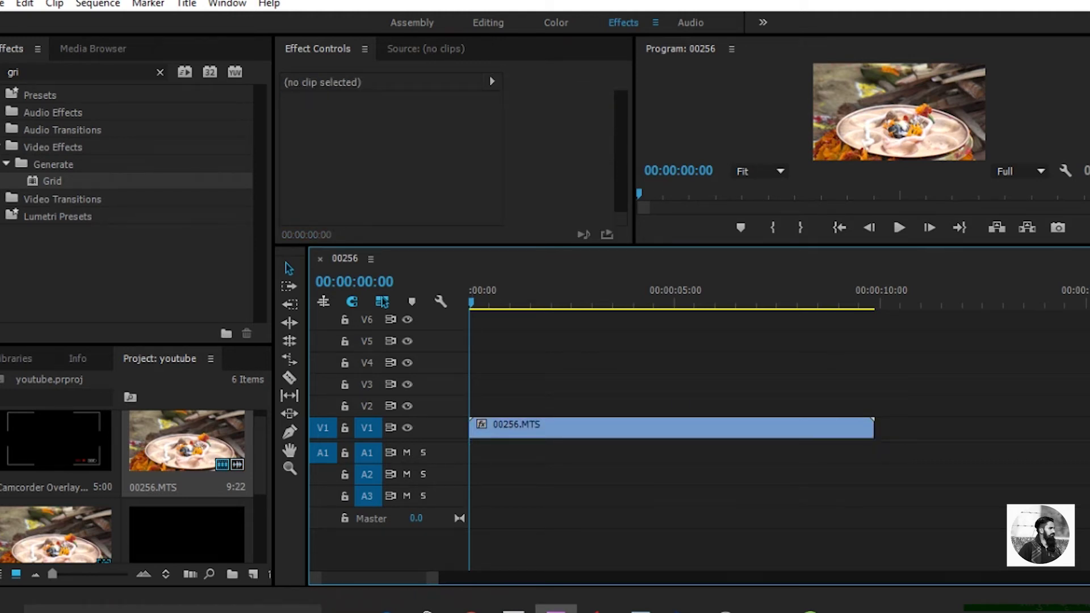
Step: Place Camcorder Overlay.mov at the start of track V2 and duplicate it so both copies span the whole 00256.MTS clip
{"action": "left_click_drag", "start_coordinate": [57, 446], "coordinate": [473, 407]}
{"action": "left_click_drag", "start_coordinate": [574, 409], "coordinate": [574, 408]}
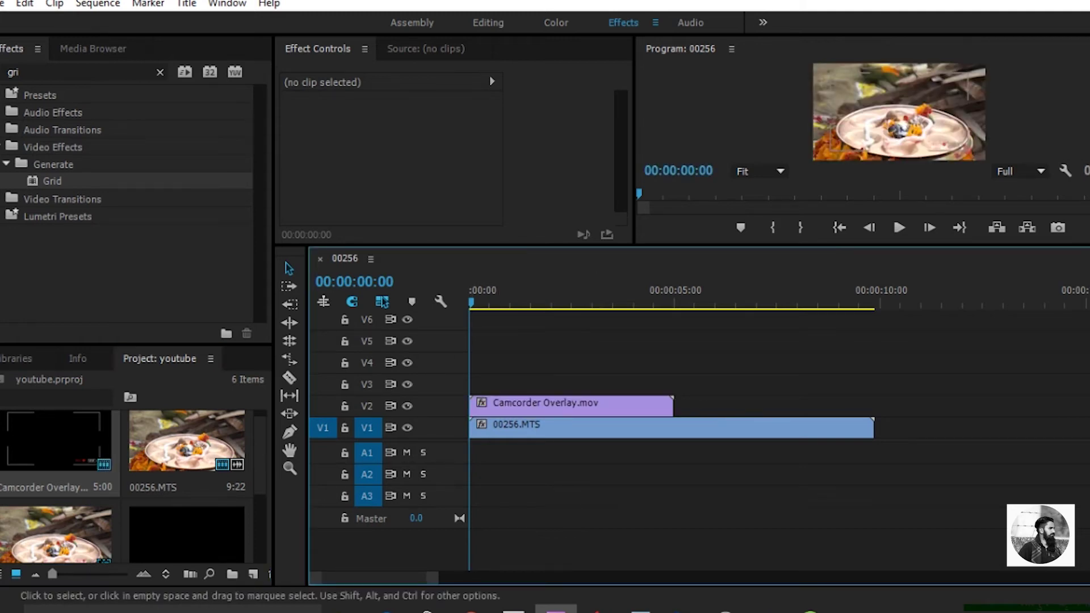
{"action": "left_click", "coordinate": [602, 406]}
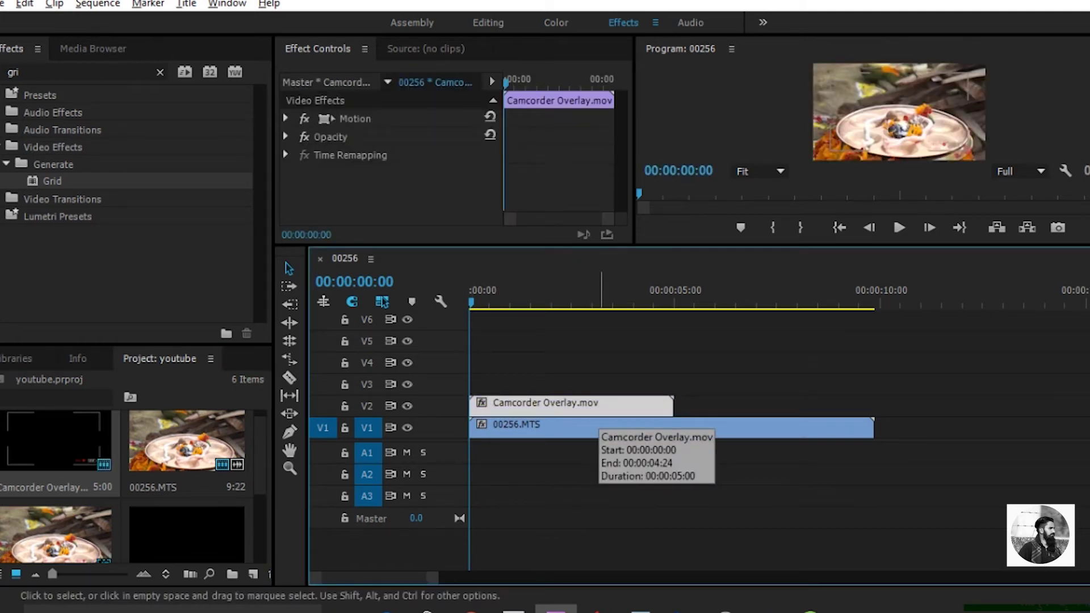
{"action": "left_click_drag", "start_coordinate": [601, 406], "coordinate": [804, 405]}
Step: Move both Camcorder Overlay.mov clips together from track V2 up to track V6
{"action": "left_click", "coordinate": [706, 405]}
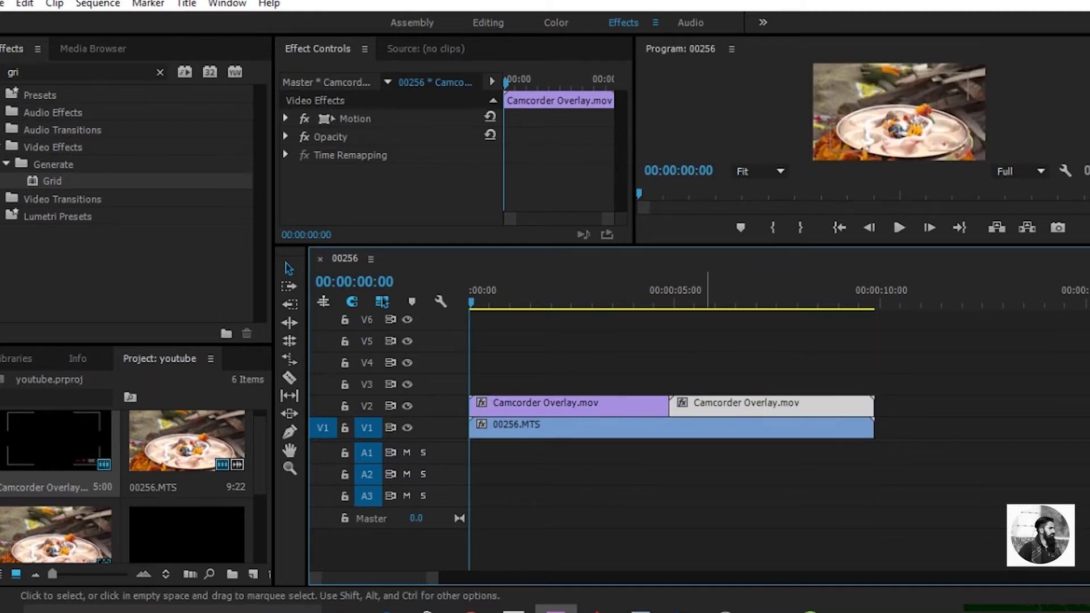
{"action": "left_click", "coordinate": [646, 406], "text": "shift"}
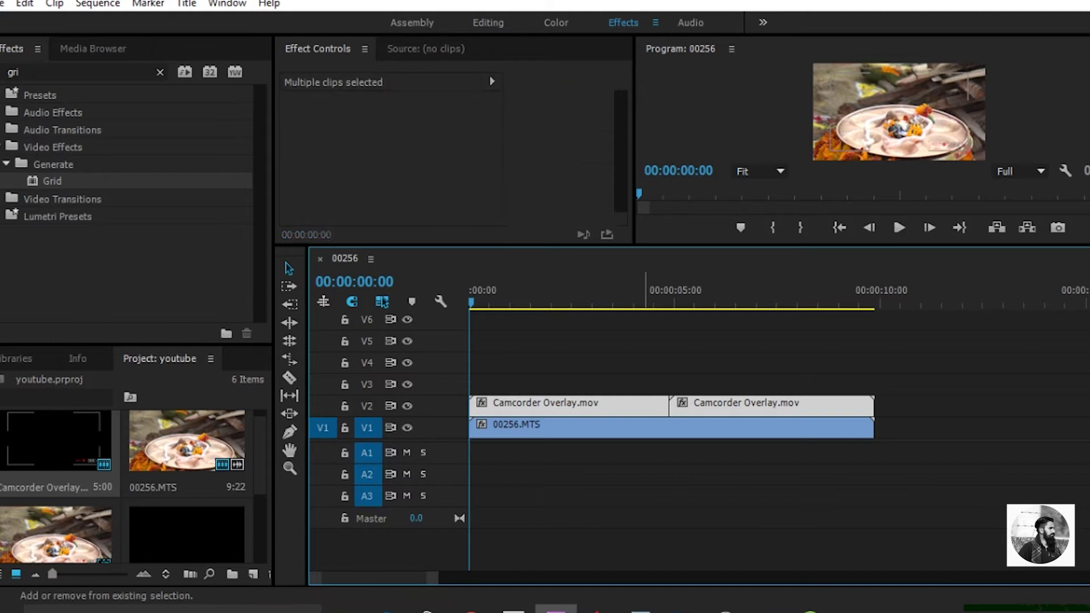
{"action": "left_click", "coordinate": [645, 408], "text": "shift"}
{"action": "left_click_drag", "start_coordinate": [645, 407], "coordinate": [644, 408]}
{"action": "left_click", "coordinate": [642, 408]}
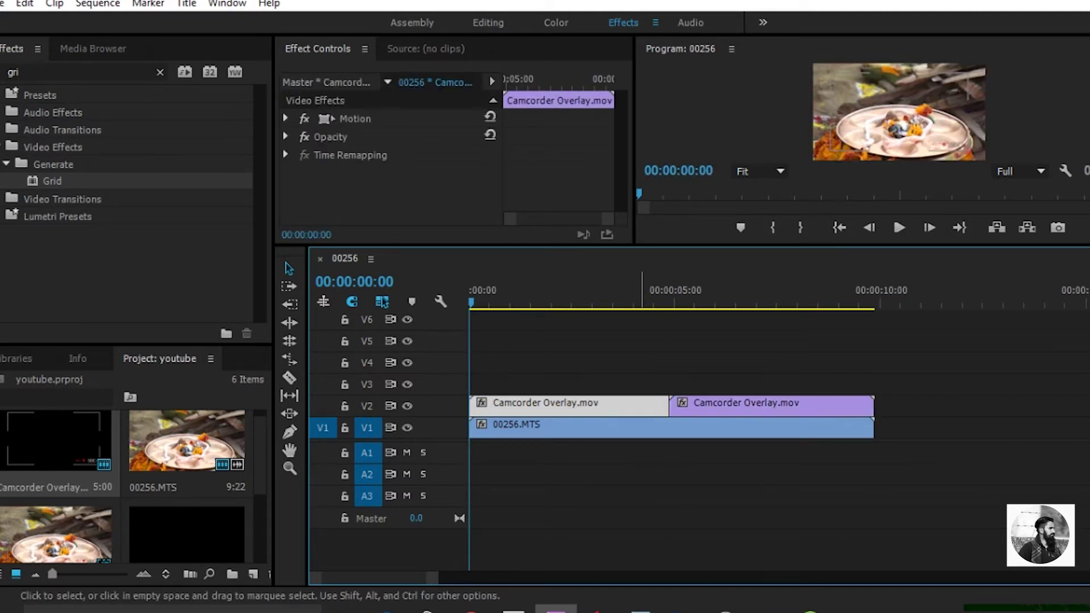
{"action": "left_click", "coordinate": [692, 406], "text": "shift"}
{"action": "left_click_drag", "start_coordinate": [692, 406], "coordinate": [693, 319]}
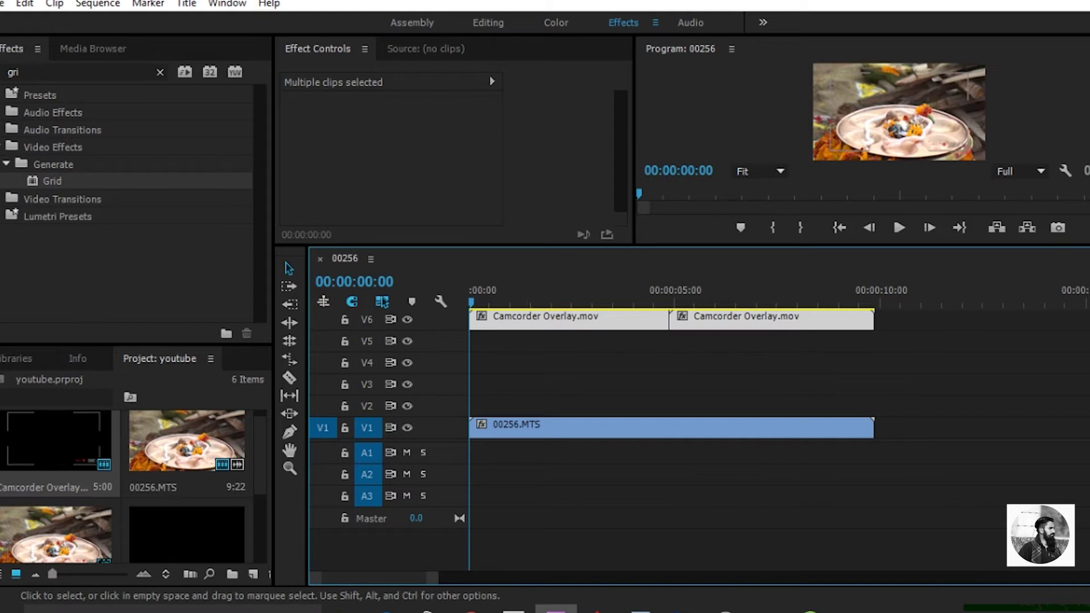
Step: Find the Color Balance (RGB) effect, apply it to the 00256.MTS clip on V1, and duplicate that clip onto V2 and V3
{"action": "left_click", "coordinate": [558, 428]}
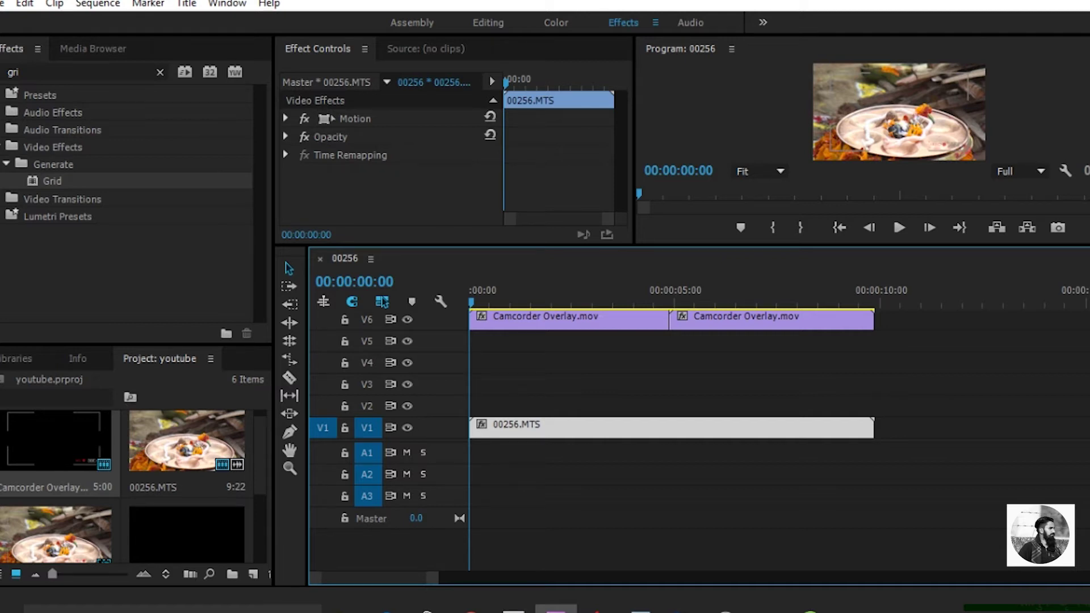
{"action": "left_click", "coordinate": [160, 72]}
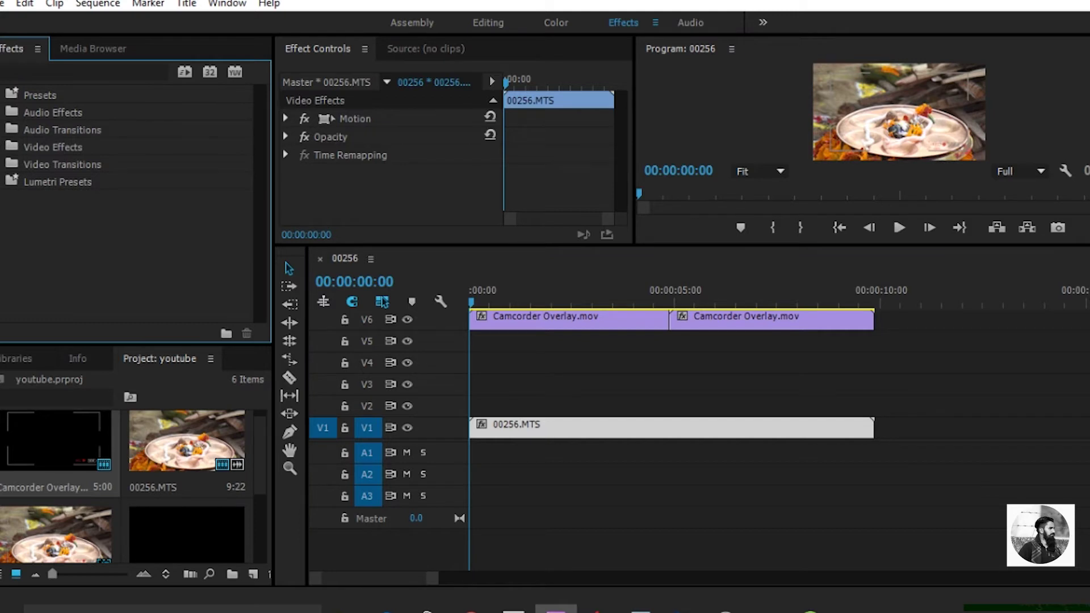
{"action": "left_click", "coordinate": [85, 72]}
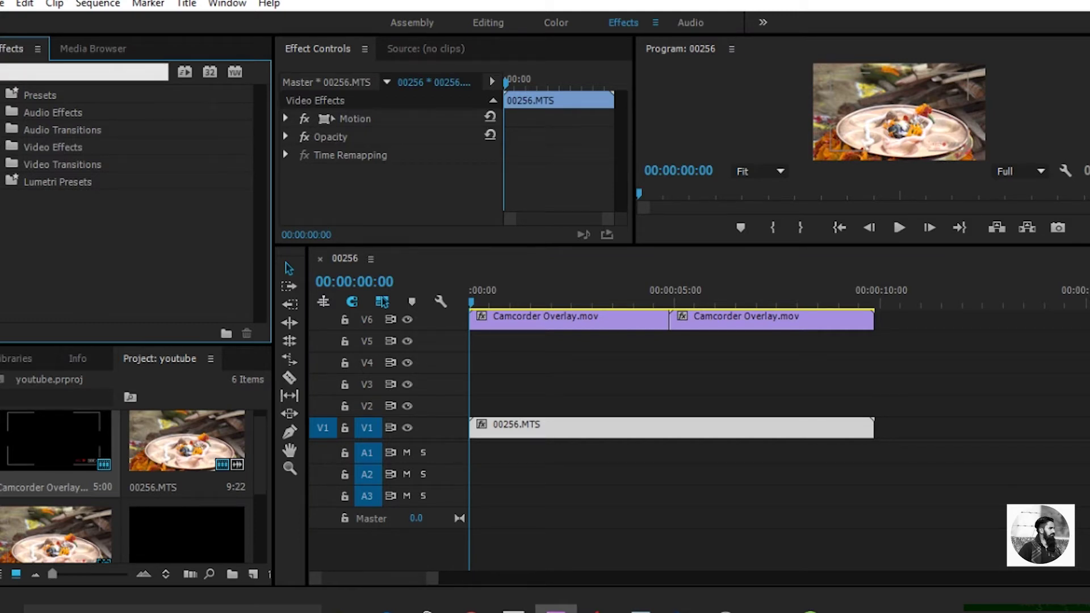
{"action": "type", "text": "r"}
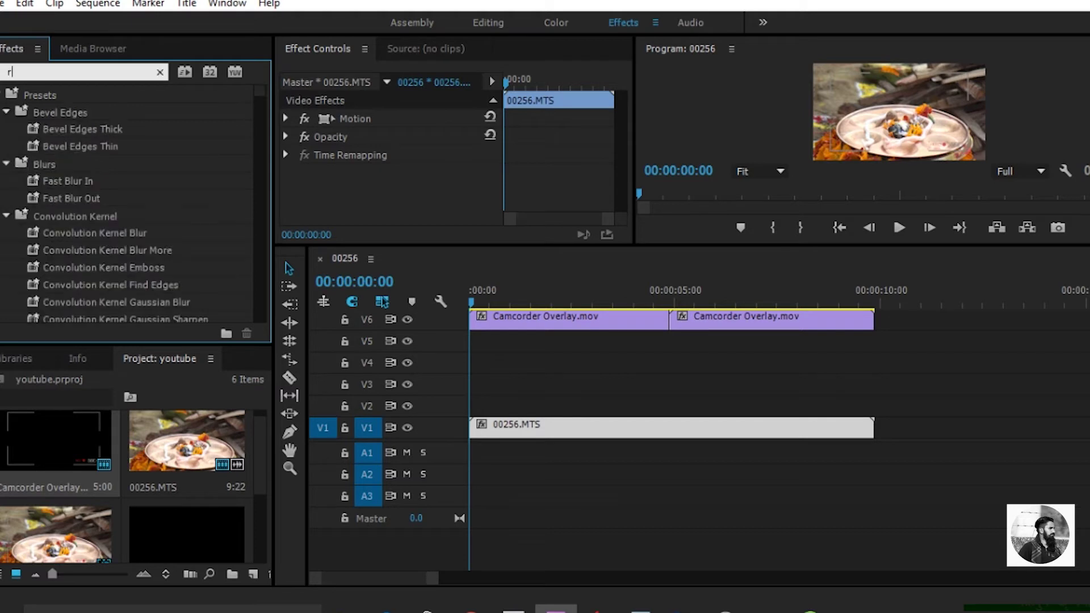
{"action": "type", "text": "gb"}
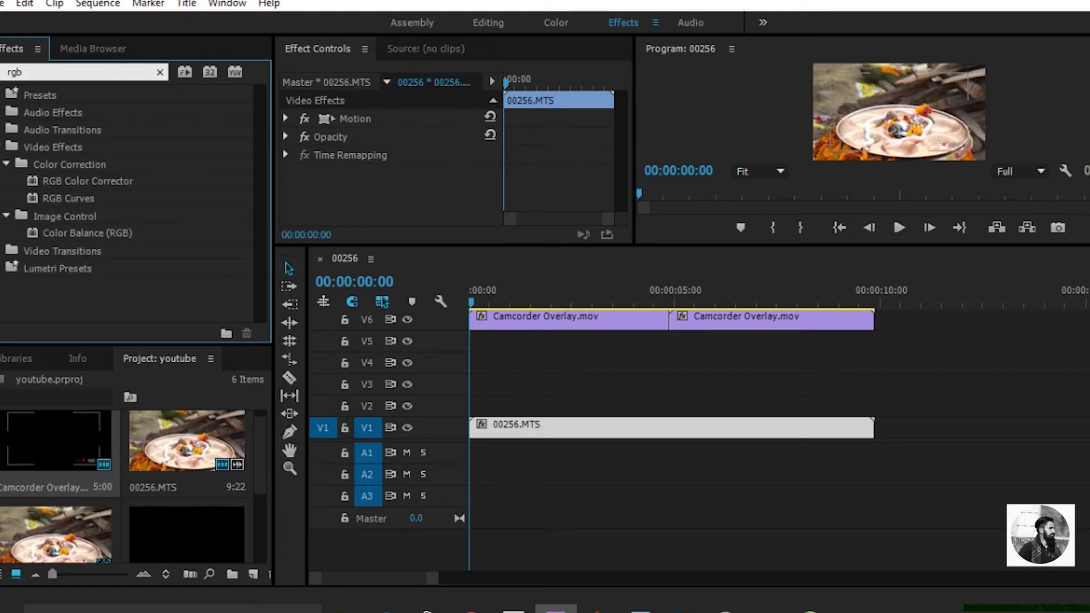
{"action": "left_click", "coordinate": [87, 233]}
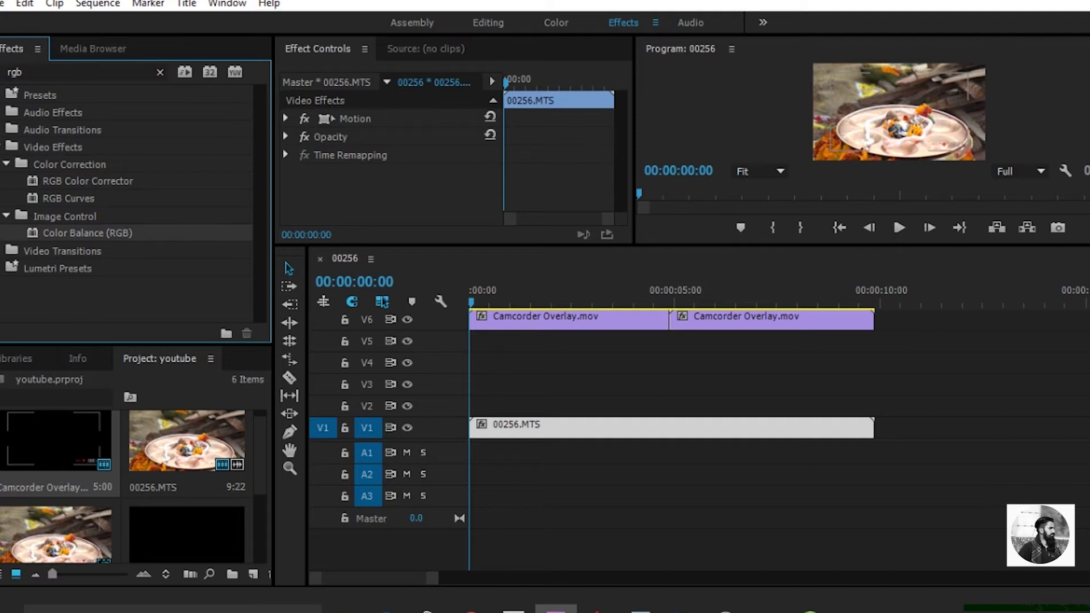
{"action": "left_click_drag", "start_coordinate": [87, 233], "coordinate": [548, 429]}
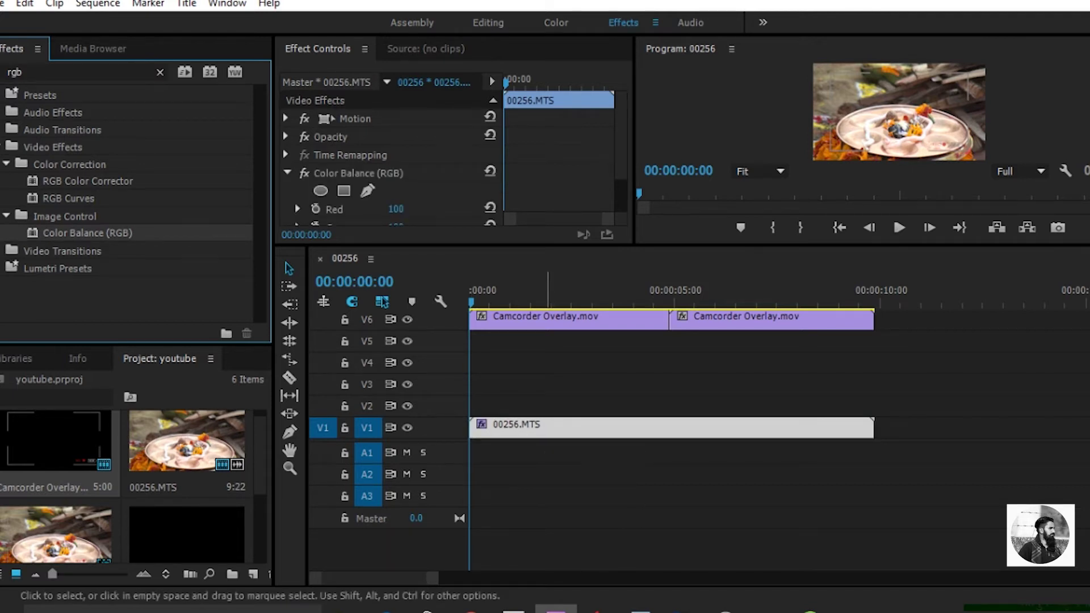
{"action": "left_click_drag", "start_coordinate": [520, 430], "coordinate": [521, 386]}
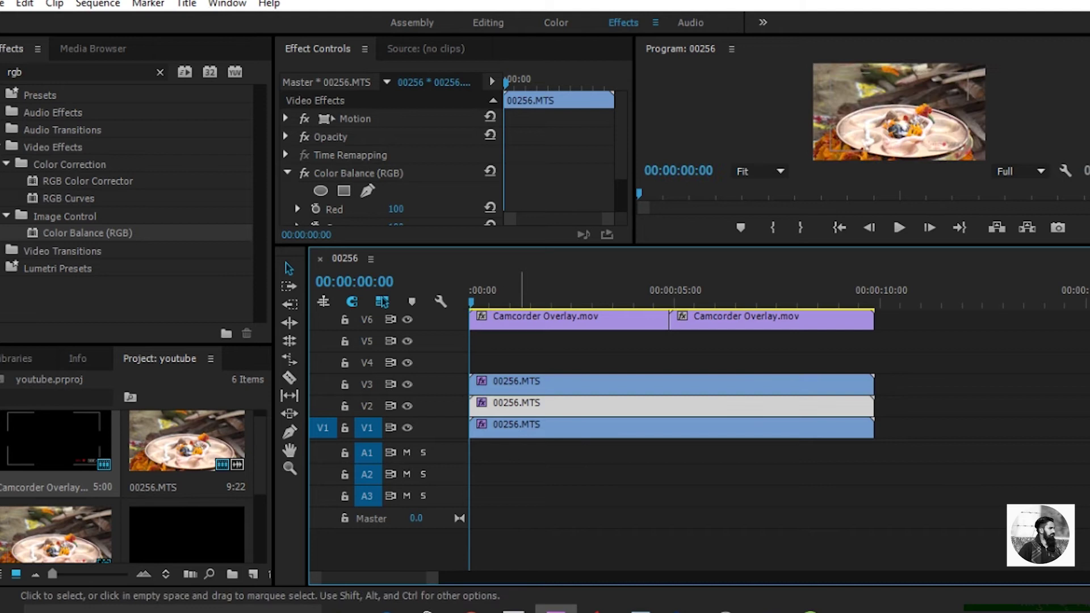
Step: Set Red and Green to 0 in Color Balance (RGB) on the V1 clip, keeping only Blue at 100
{"action": "left_click", "coordinate": [525, 429]}
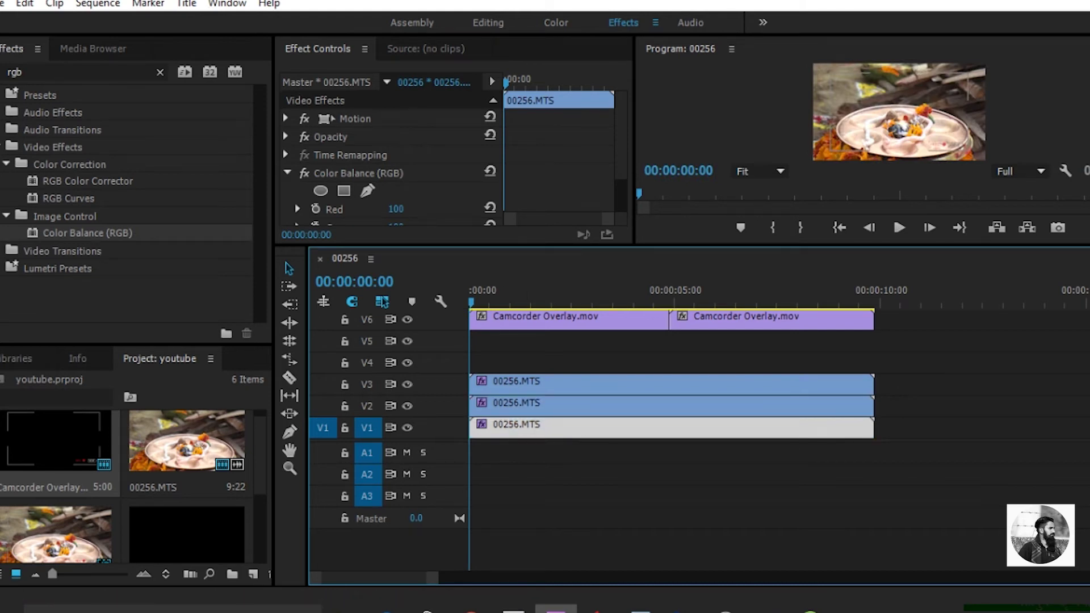
{"action": "scroll", "coordinate": [392, 159], "scroll_direction": "down", "scroll_amount": 4}
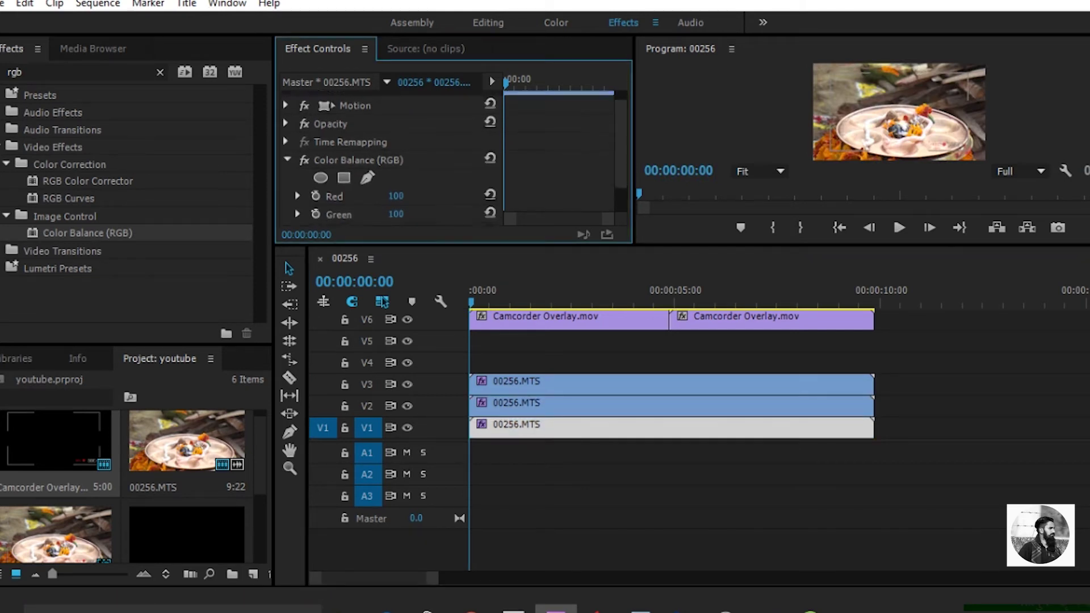
{"action": "scroll", "coordinate": [392, 158], "scroll_direction": "down", "scroll_amount": 1}
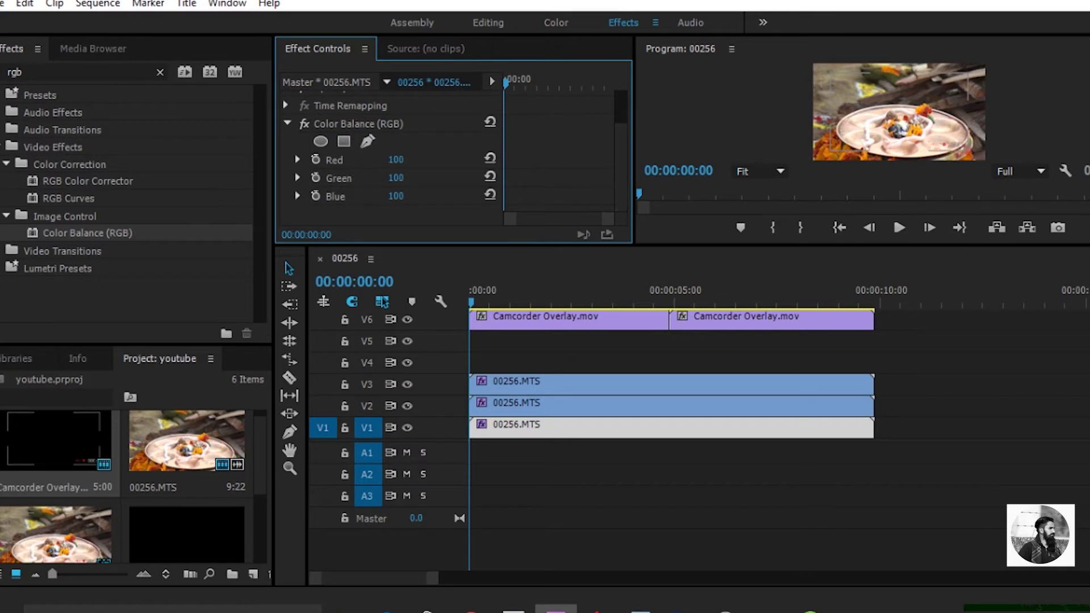
{"action": "left_click", "coordinate": [396, 160]}
{"action": "type", "text": "0"}
{"action": "key", "text": "Tab"}
{"action": "type", "text": "0"}
{"action": "key", "text": "Tab"}
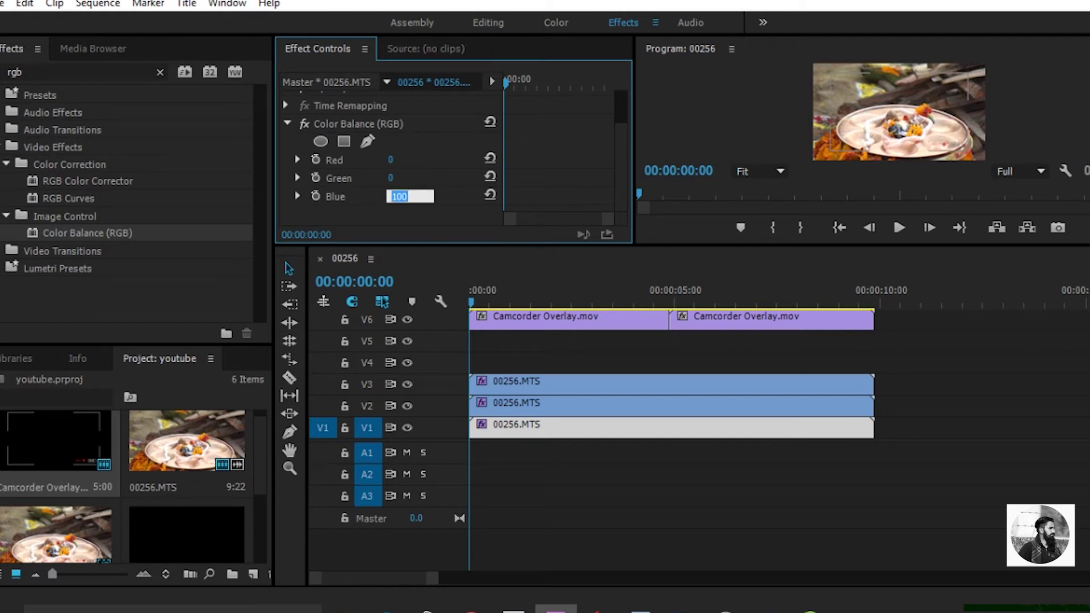
{"action": "key", "text": "Return"}
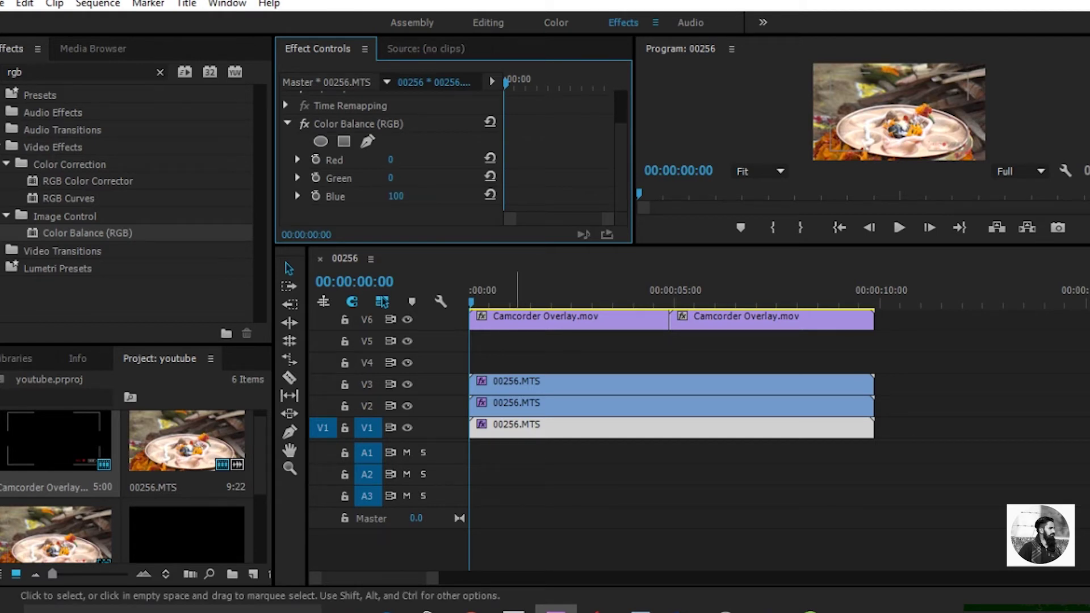
Step: Set Red and Blue to 0 in Color Balance (RGB) on the V2 clip, keeping only Green at 100
{"action": "left_click", "coordinate": [517, 405]}
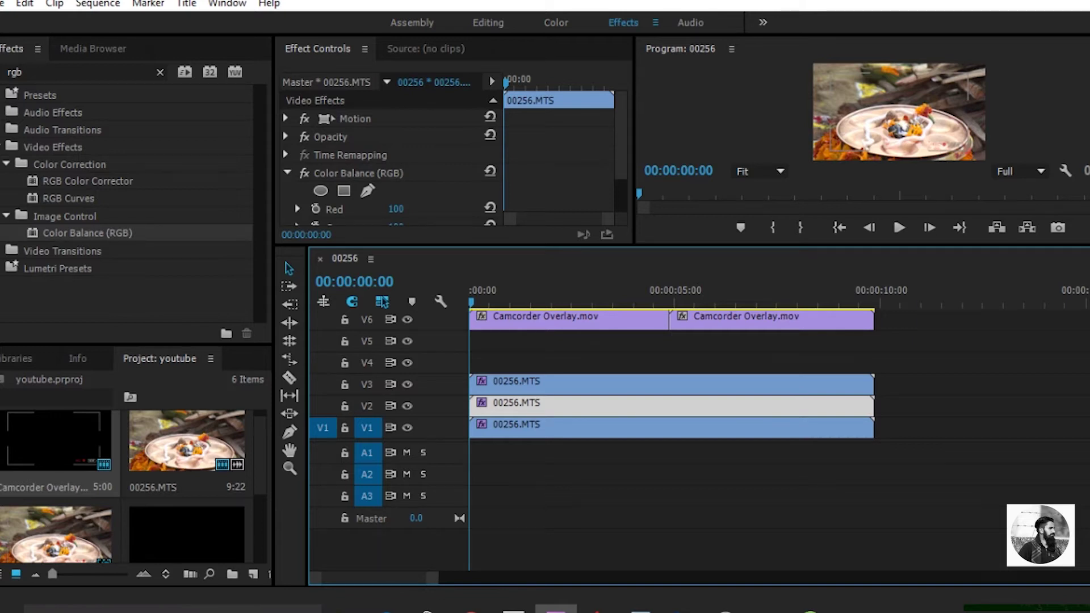
{"action": "scroll", "coordinate": [392, 156], "scroll_direction": "down", "scroll_amount": 3}
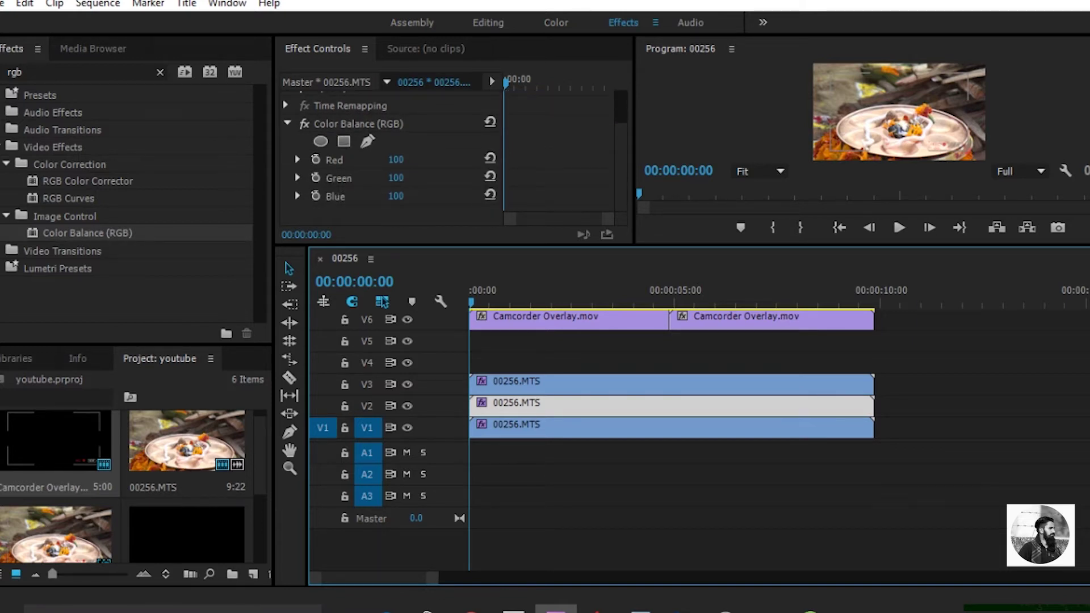
{"action": "left_click", "coordinate": [395, 160]}
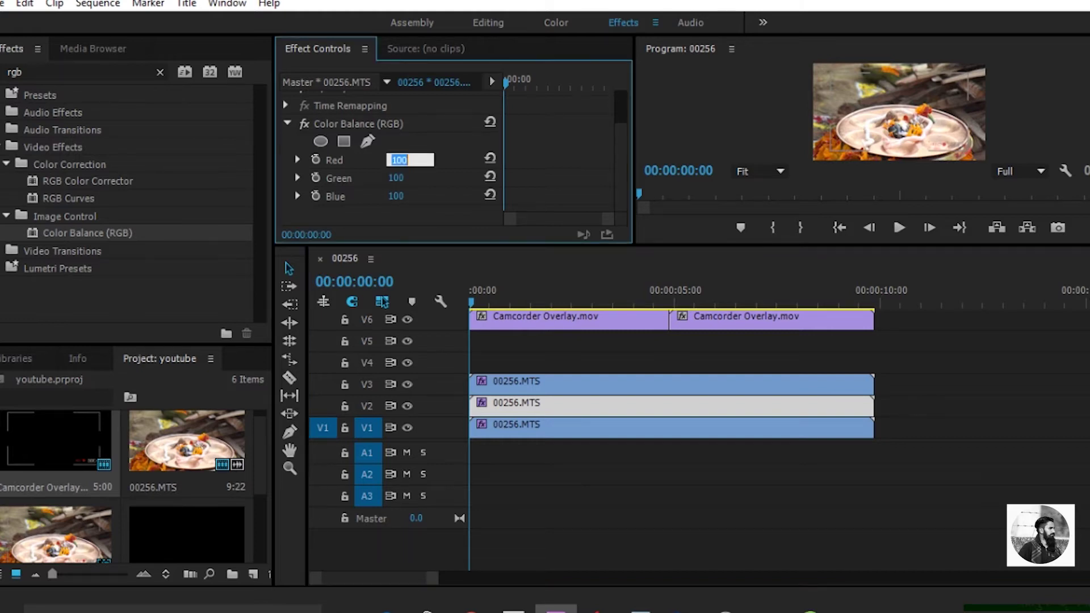
{"action": "type", "text": "0"}
{"action": "key", "text": "Tab"}
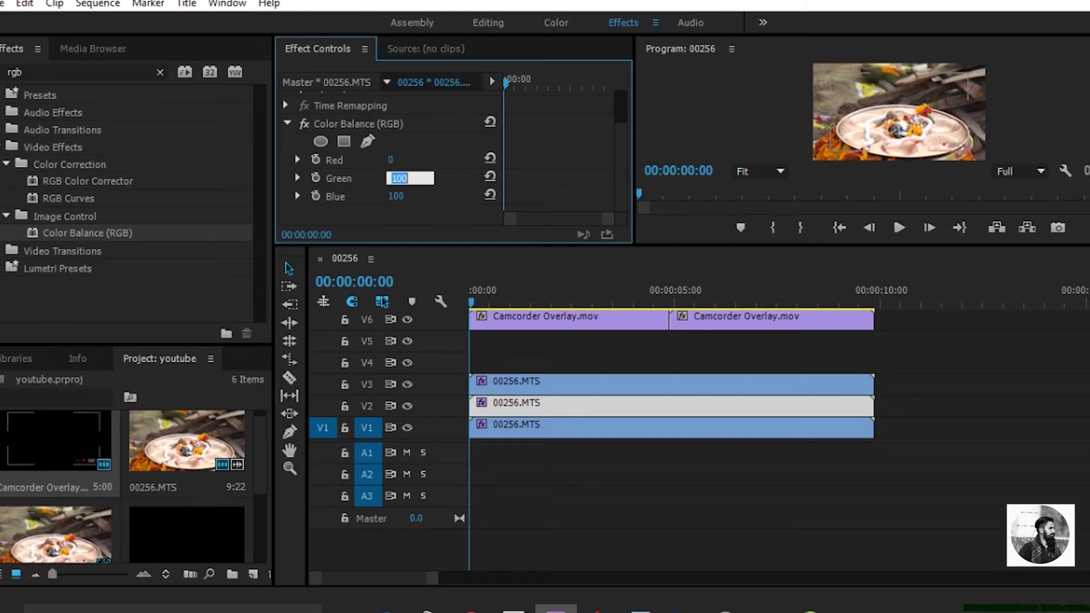
{"action": "key", "text": "Tab"}
{"action": "type", "text": "0"}
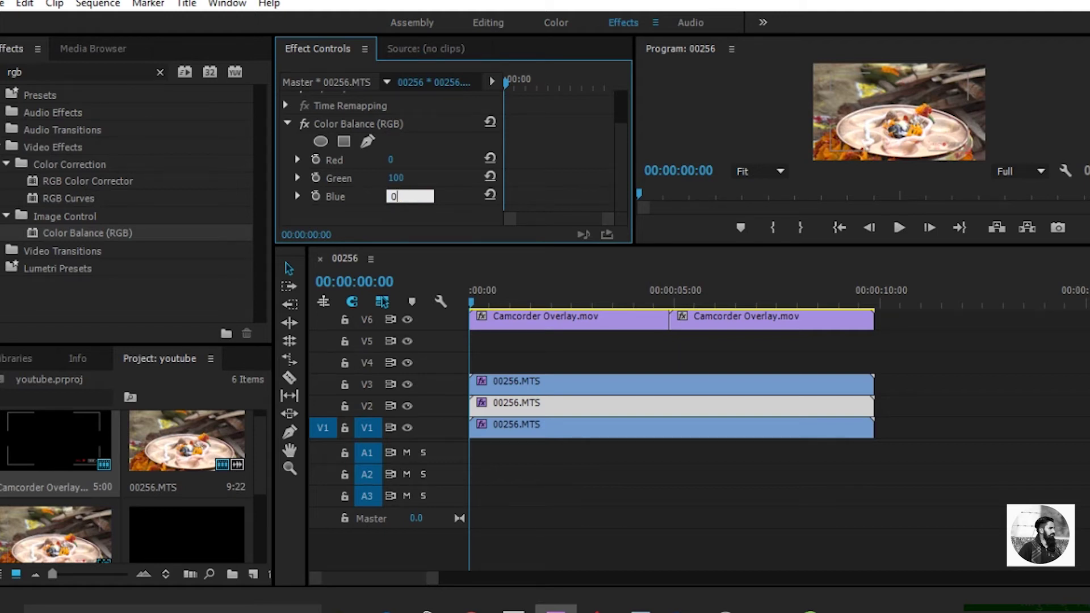
Step: Set the opacity blend mode of the 00256.MTS clip on V2 to Screen
{"action": "scroll", "coordinate": [396, 160], "scroll_direction": "up", "scroll_amount": 1}
{"action": "scroll", "coordinate": [392, 164], "scroll_direction": "up", "scroll_amount": 1}
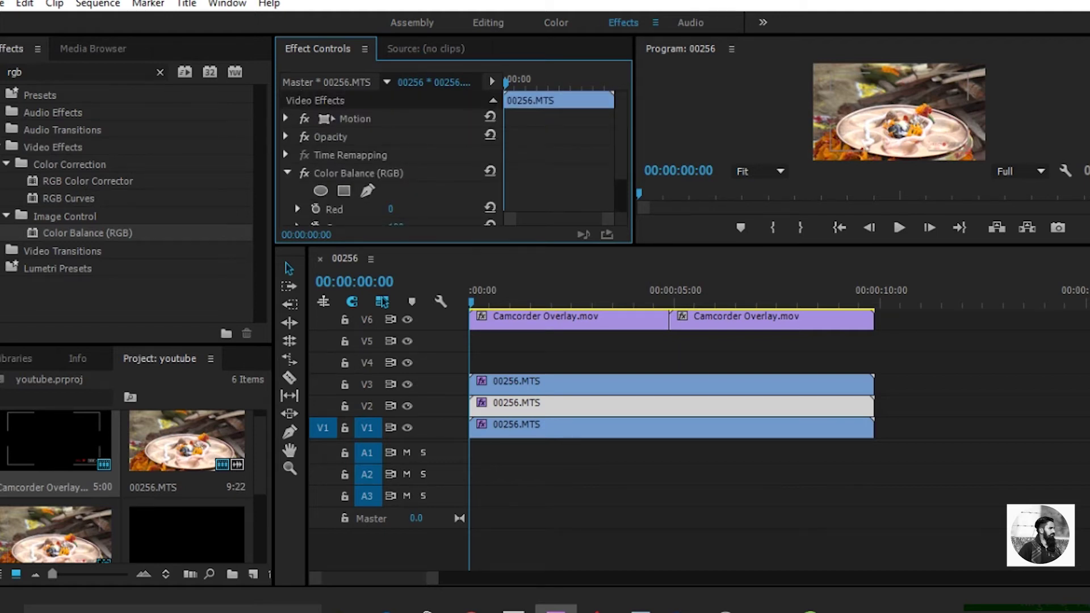
{"action": "left_click", "coordinate": [287, 137]}
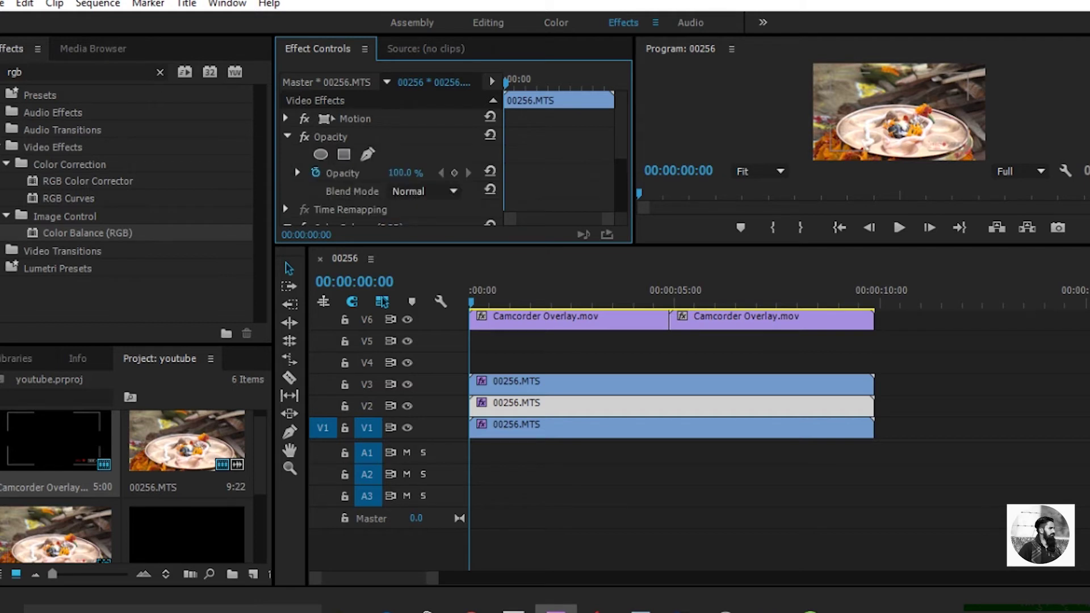
{"action": "left_click", "coordinate": [423, 191]}
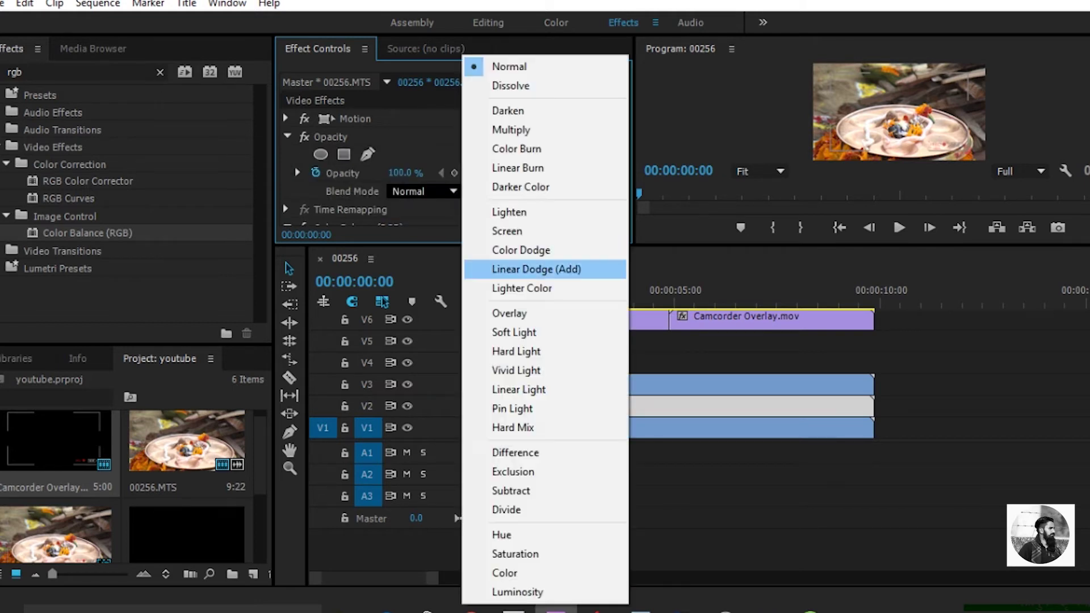
{"action": "left_click", "coordinate": [507, 230]}
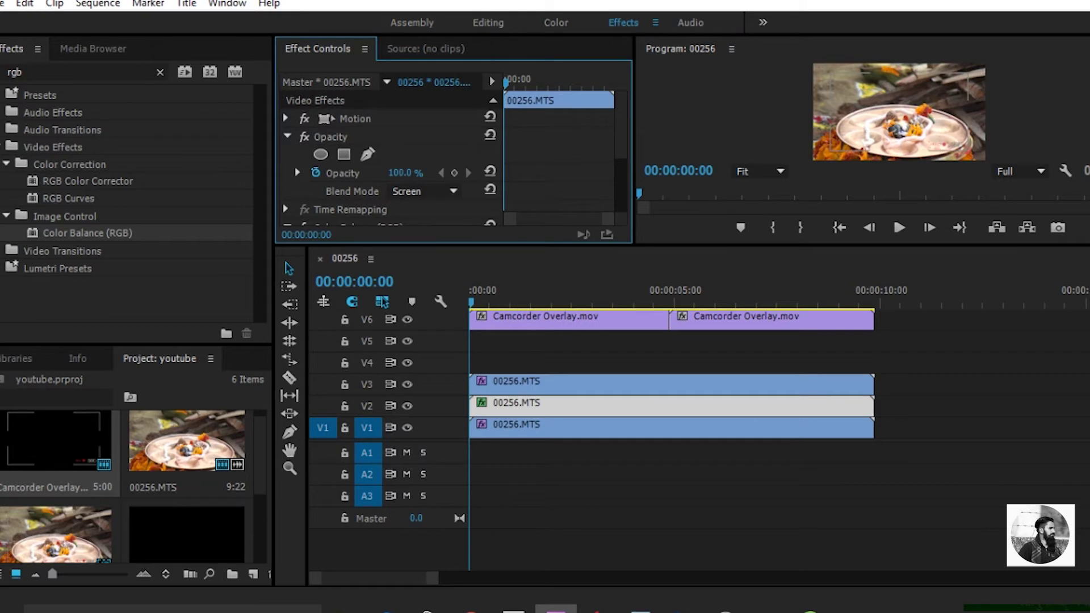
Step: Set Blue and Green to 0 in Color Balance (RGB) on the V3 clip, keeping only Red at 100
{"action": "left_click", "coordinate": [524, 385]}
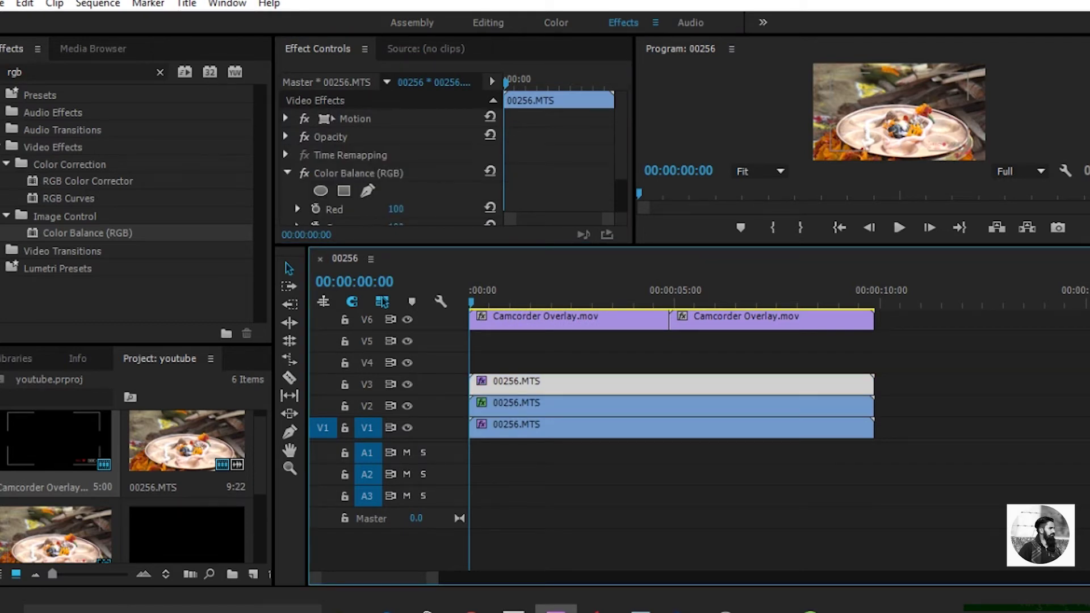
{"action": "scroll", "coordinate": [391, 159], "scroll_direction": "down", "scroll_amount": 2}
{"action": "scroll", "coordinate": [391, 159], "scroll_direction": "down", "scroll_amount": 1}
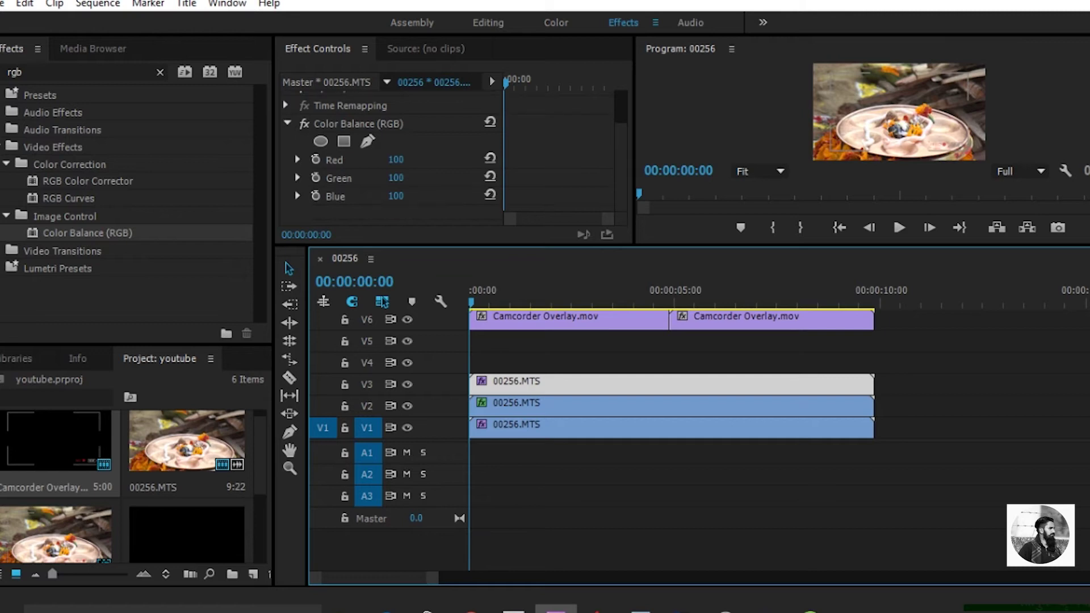
{"action": "left_click", "coordinate": [396, 196]}
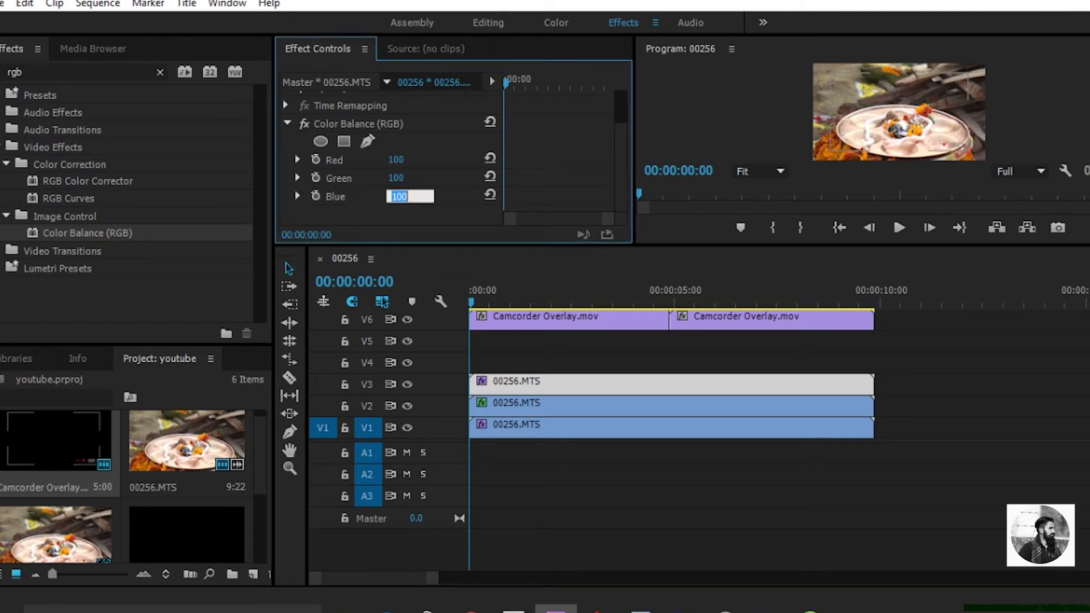
{"action": "type", "text": "0"}
{"action": "key", "text": "Tab"}
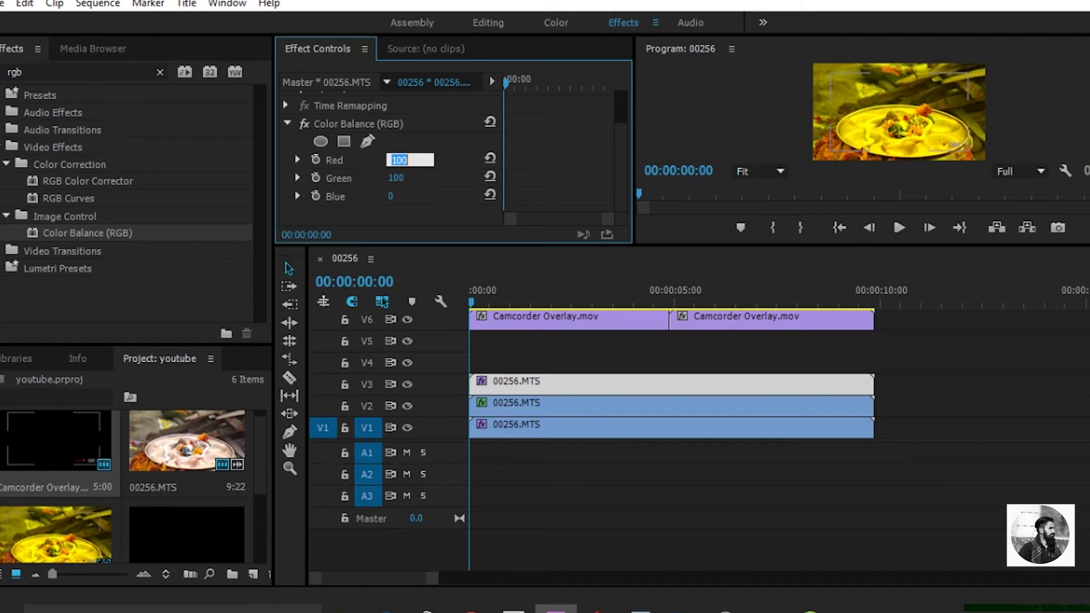
{"action": "key", "text": "Tab"}
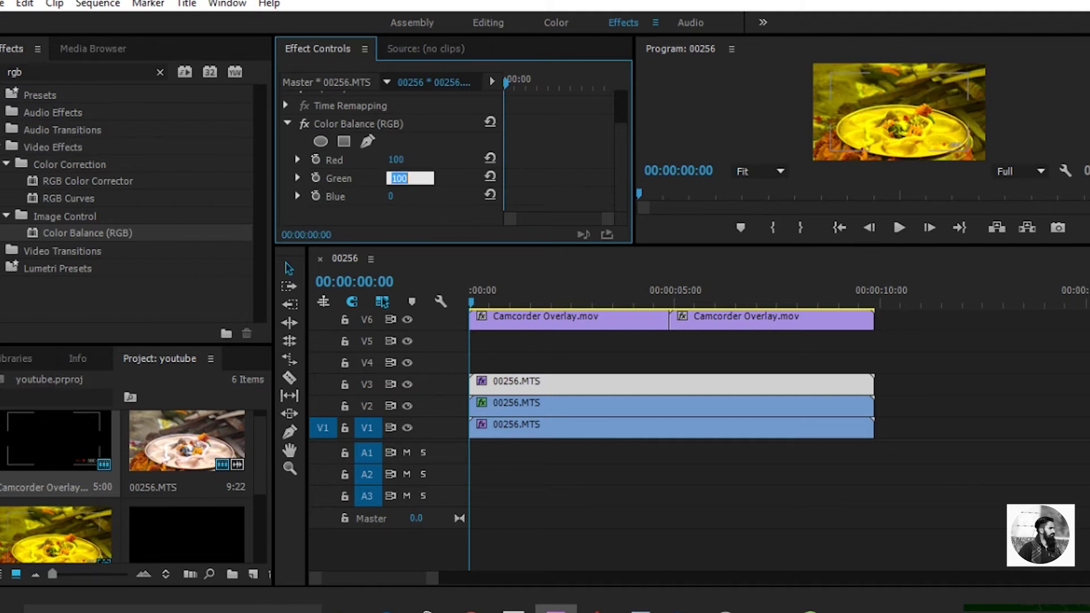
{"action": "type", "text": "0"}
{"action": "key", "text": "Return"}
Step: Set the opacity blend mode of the 00256.MTS clip on V3 to Screen
{"action": "scroll", "coordinate": [392, 165], "scroll_direction": "up", "scroll_amount": 3}
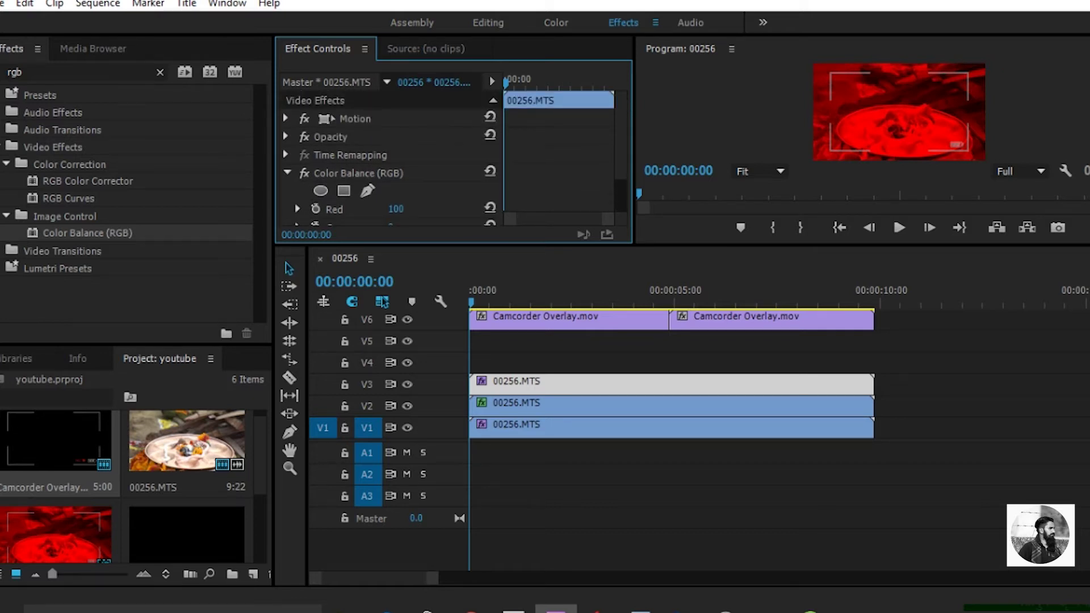
{"action": "left_click", "coordinate": [286, 137]}
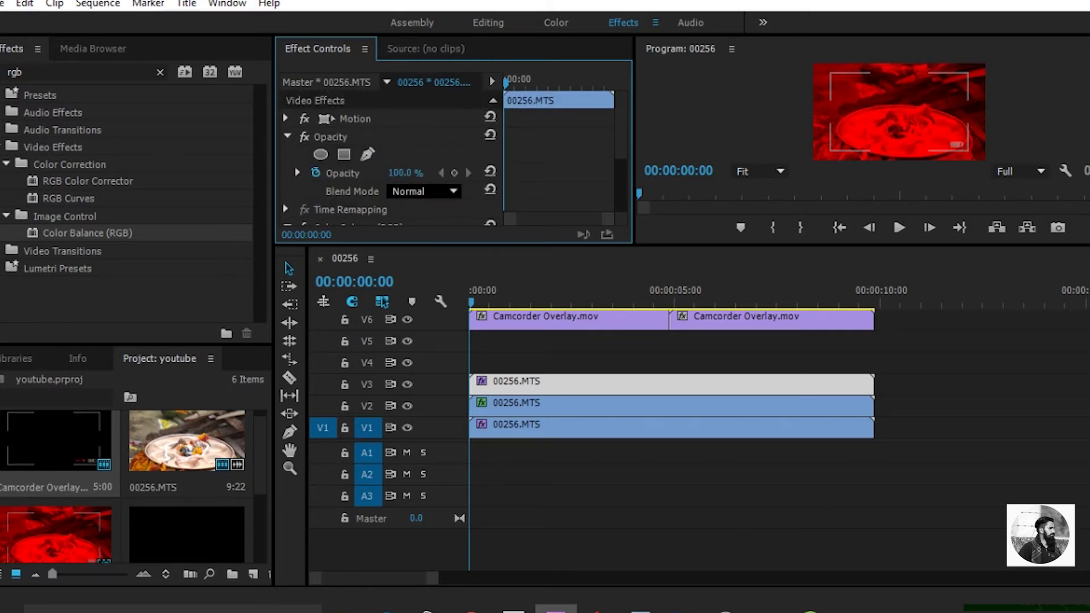
{"action": "left_click", "coordinate": [424, 192]}
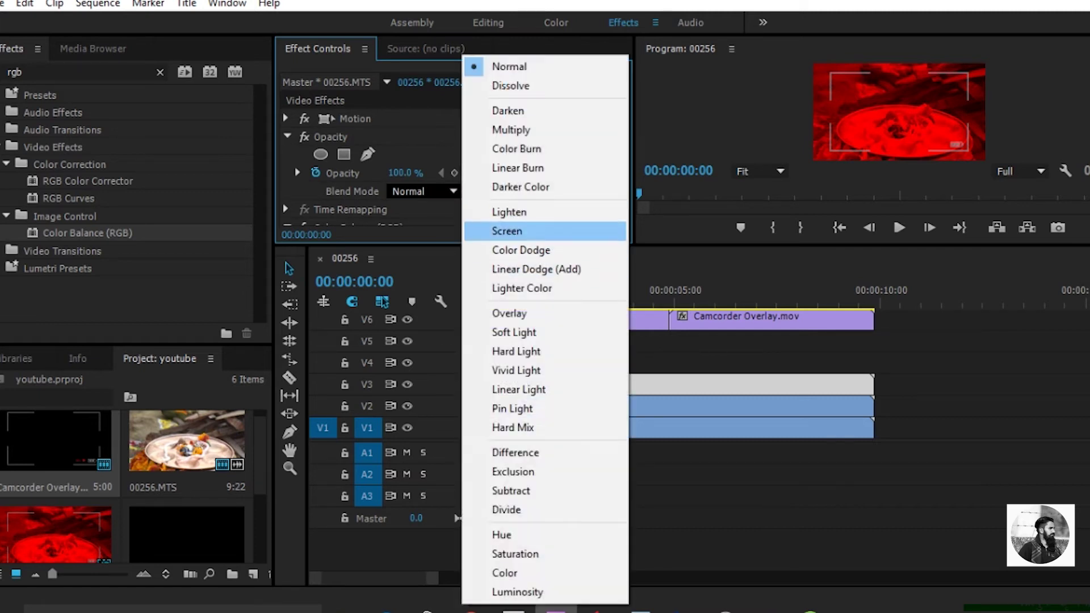
{"action": "left_click", "coordinate": [507, 231]}
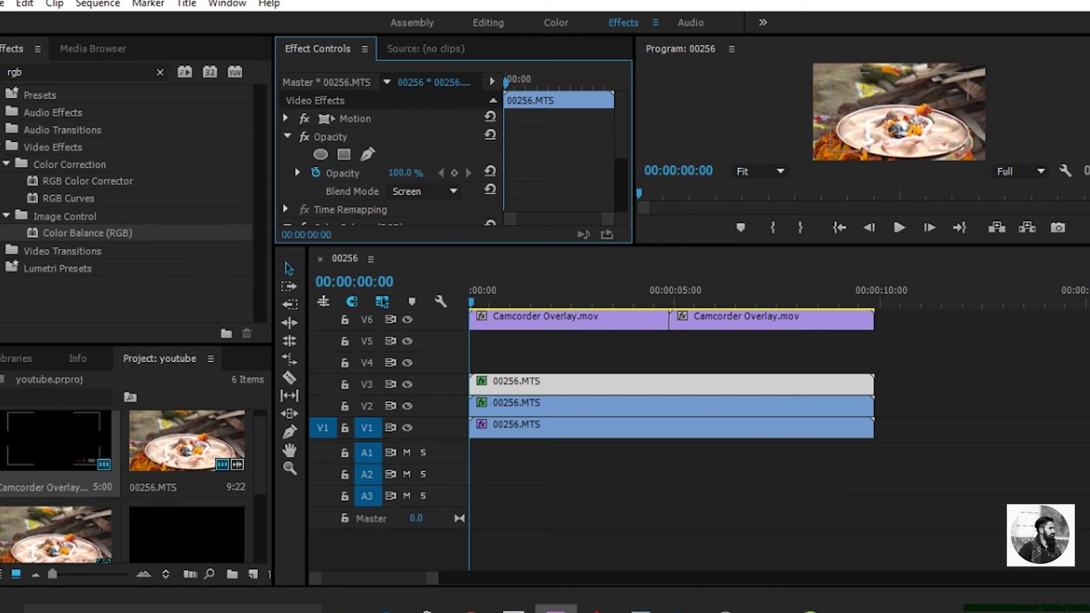
Step: Set the motion scale of the 00256.MTS clip on V3 to 101
{"action": "left_click", "coordinate": [286, 118]}
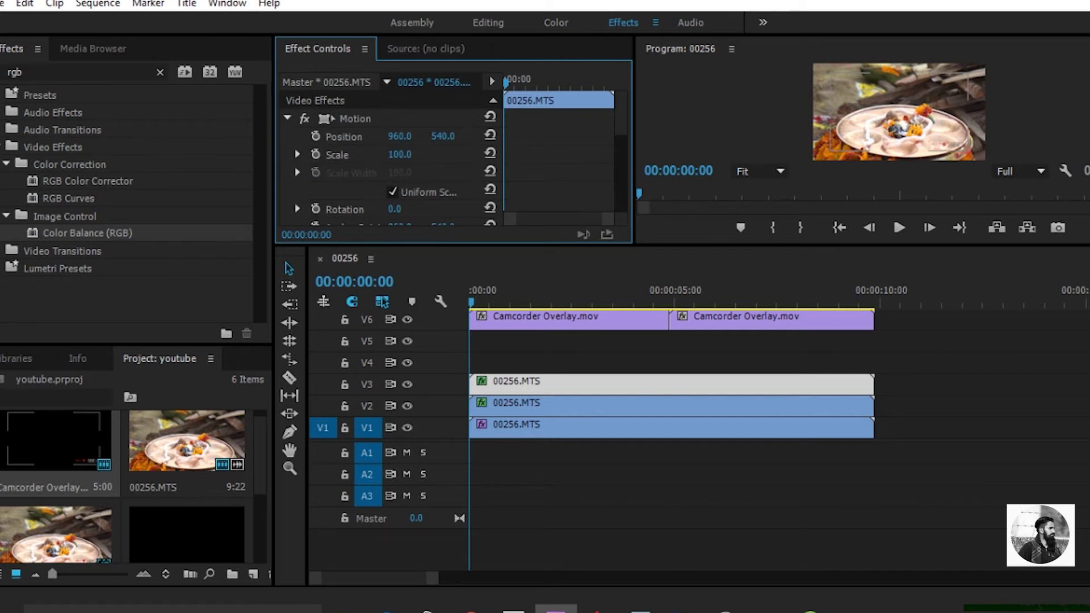
{"action": "left_click", "coordinate": [400, 155]}
{"action": "type", "text": "101"}
{"action": "key", "text": "Return"}
Step: Create a 1920 x 1080 adjustment layer, place it at the start of V4, and extend it to the end of the 00256.MTS clips
{"action": "left_click", "coordinate": [254, 574]}
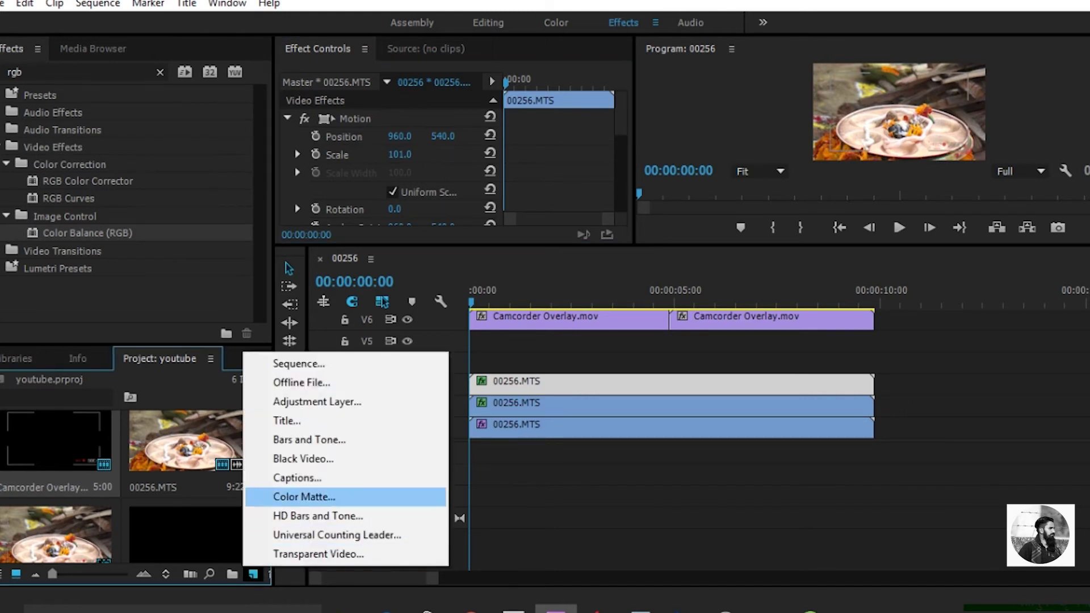
{"action": "left_click", "coordinate": [317, 401]}
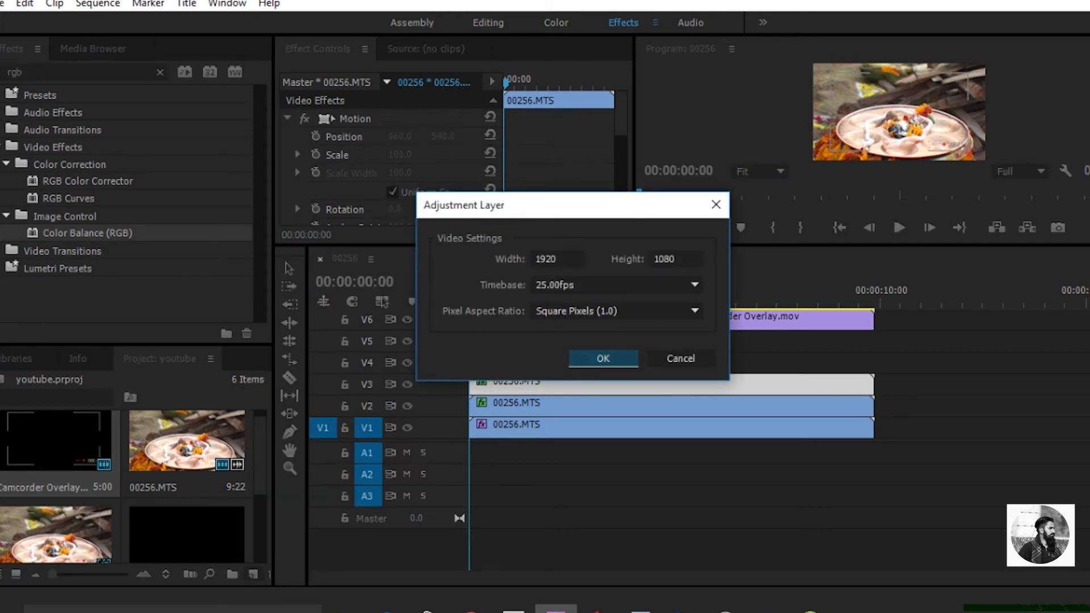
{"action": "key", "text": "Return"}
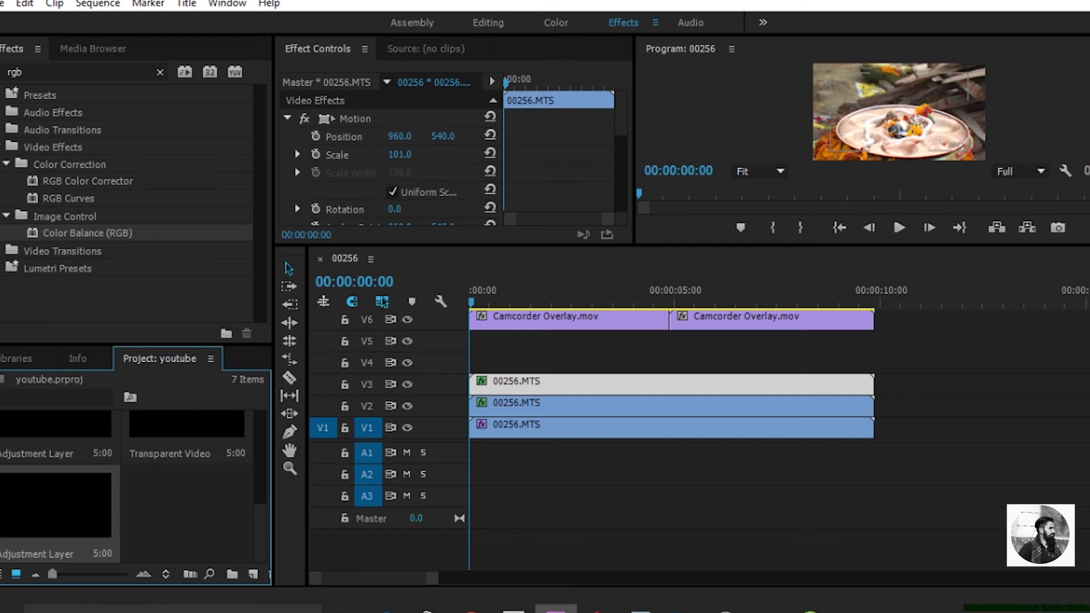
{"action": "left_click_drag", "start_coordinate": [56, 505], "coordinate": [471, 364]}
{"action": "left_click_drag", "start_coordinate": [567, 364], "coordinate": [568, 364]}
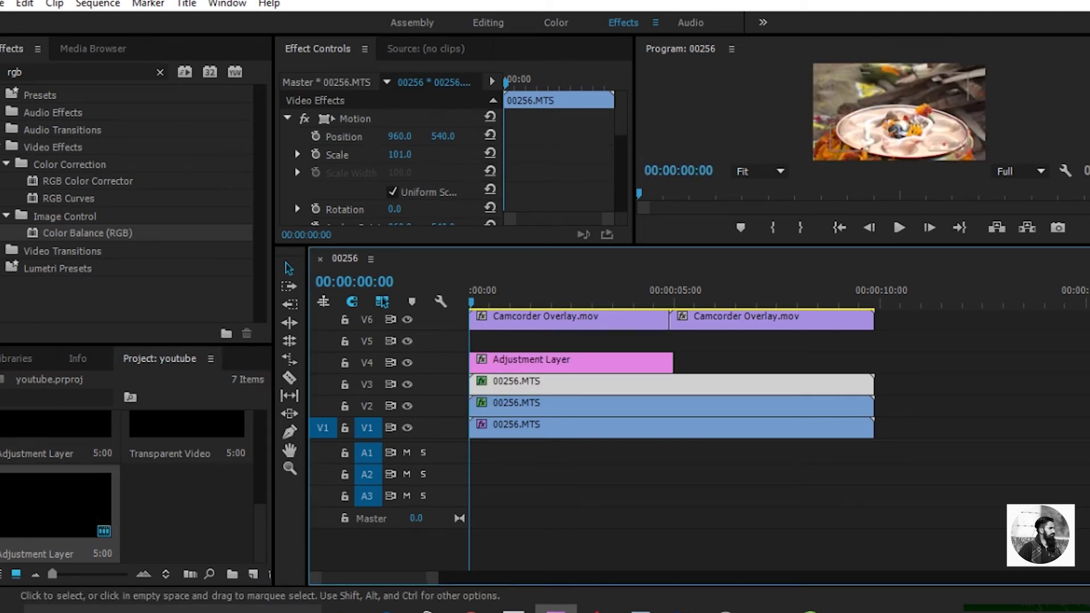
{"action": "left_click_drag", "start_coordinate": [674, 362], "coordinate": [874, 363]}
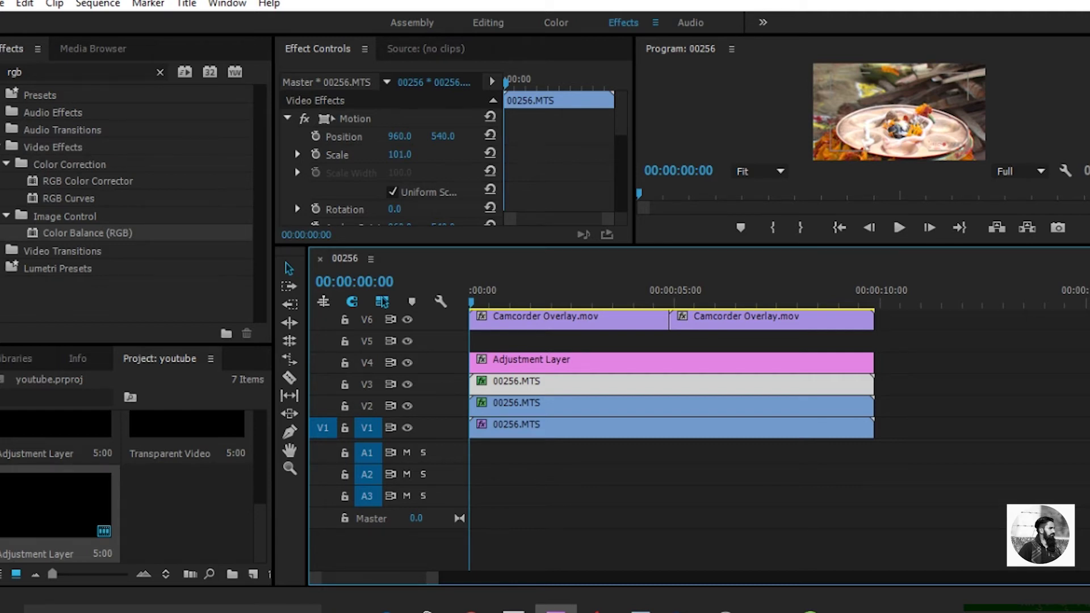
Step: Find the Noise video effect and apply it to the adjustment layer on V4
{"action": "left_click", "coordinate": [160, 73]}
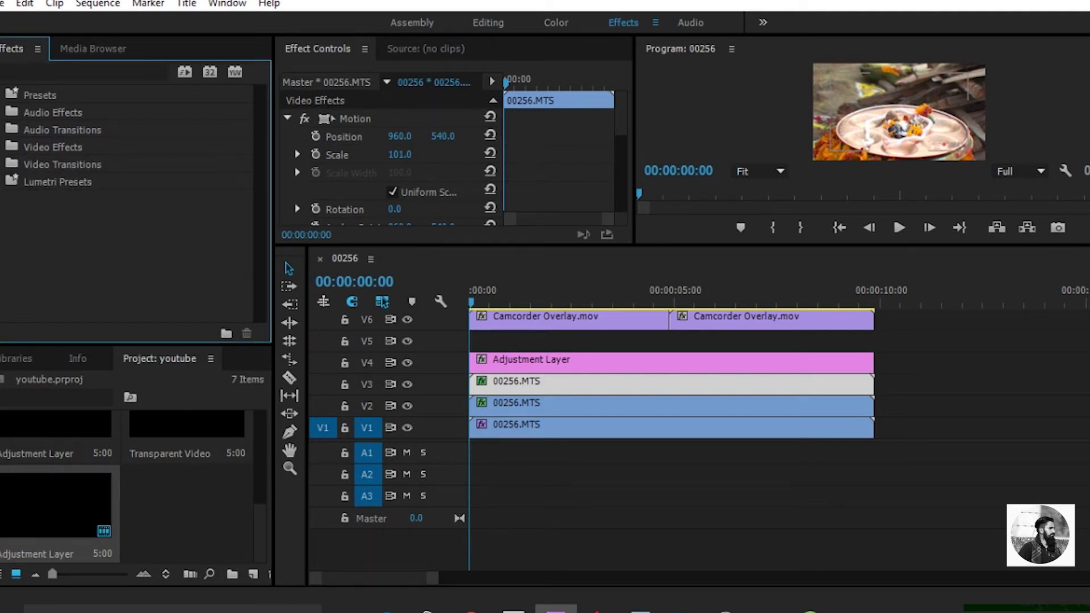
{"action": "left_click", "coordinate": [85, 72]}
{"action": "type", "text": "o"}
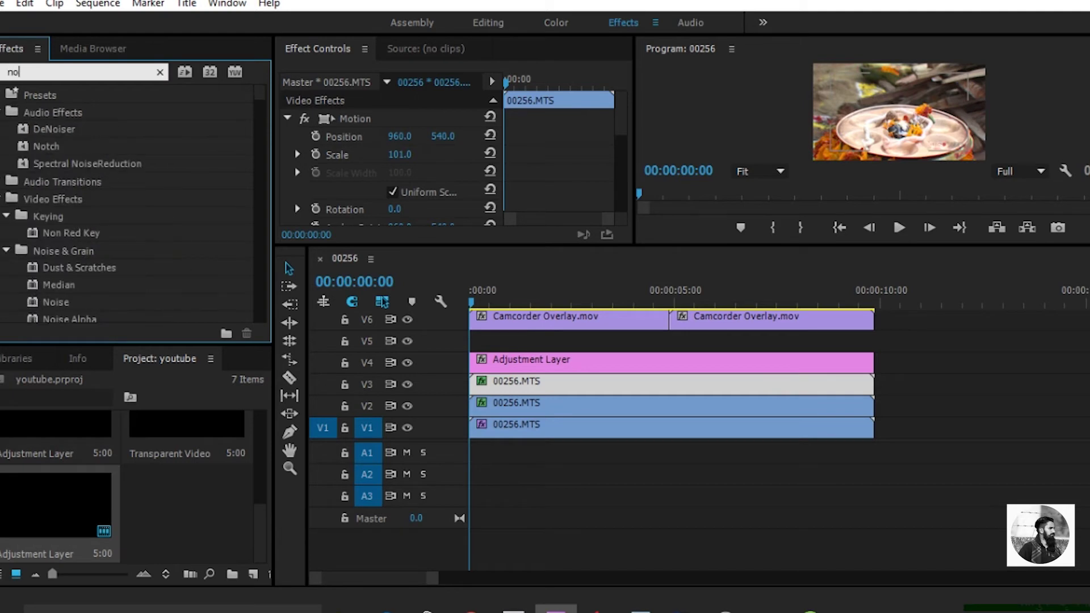
{"action": "type", "text": "ise"}
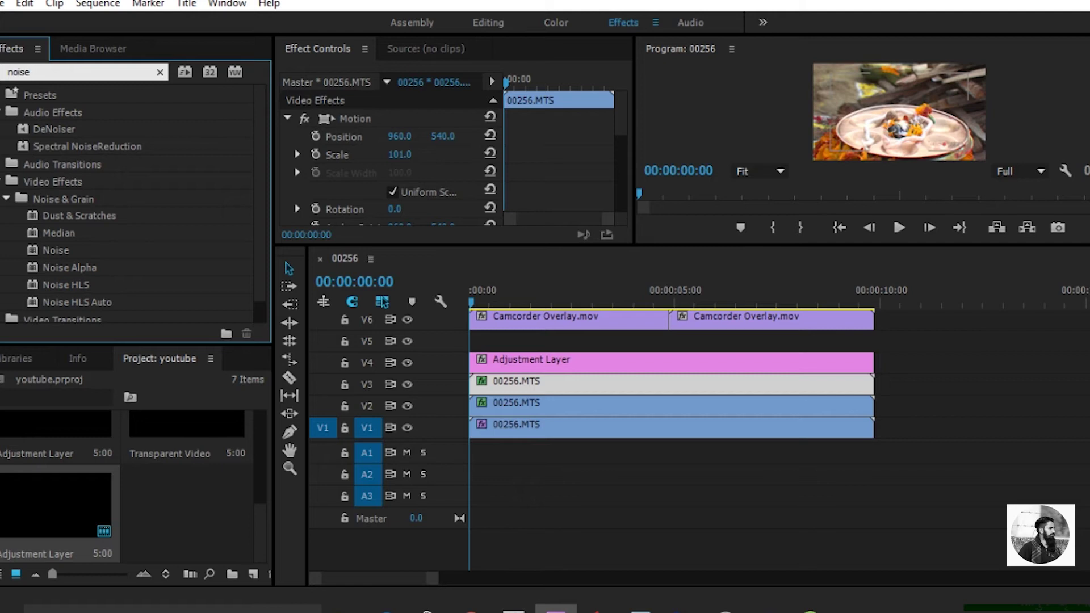
{"action": "left_click", "coordinate": [56, 250]}
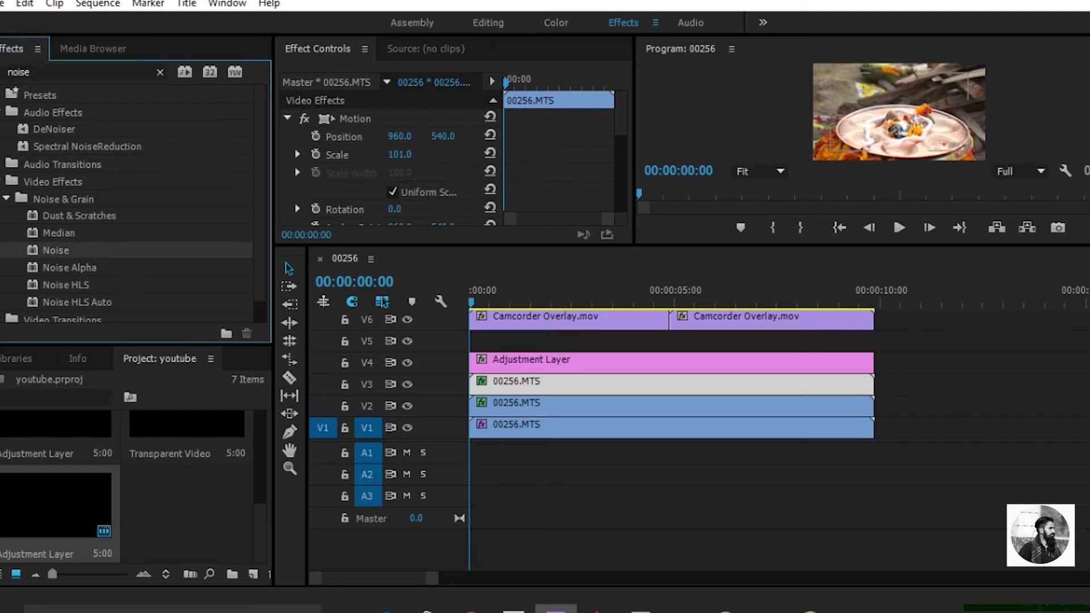
{"action": "left_click_drag", "start_coordinate": [56, 250], "coordinate": [515, 362]}
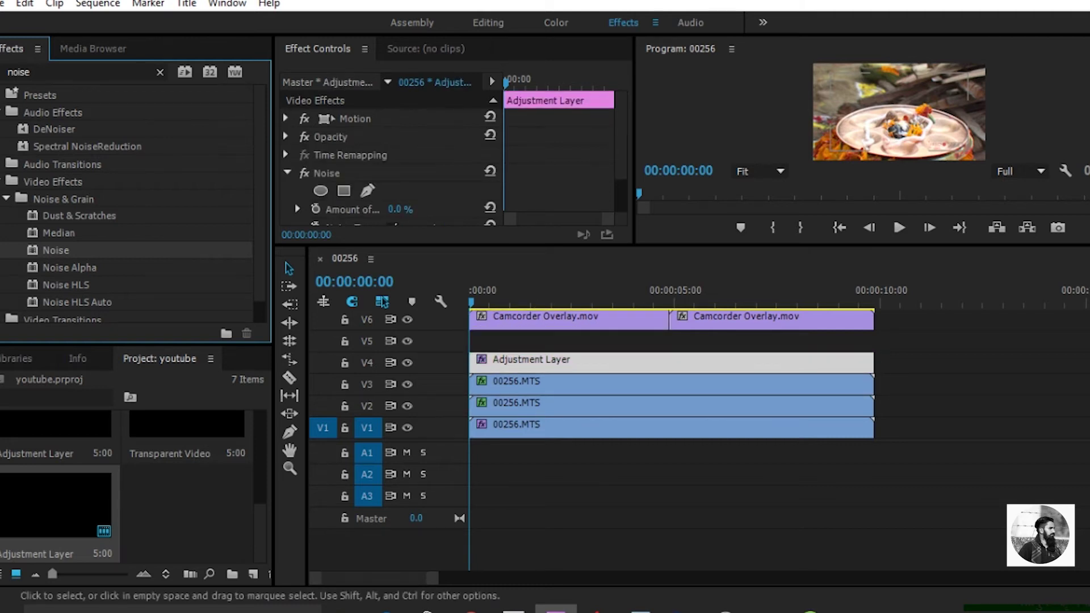
Step: Set the amount of noise on the adjustment layer to 15%, preview the sequence, and return the playhead to the start
{"action": "left_click", "coordinate": [400, 209]}
{"action": "type", "text": "15"}
{"action": "key", "text": "BackSpace"}
{"action": "key", "text": "BackSpace"}
{"action": "key", "text": "BackSpace"}
{"action": "key", "text": "BackSpace"}
{"action": "key", "text": "BackSpace"}
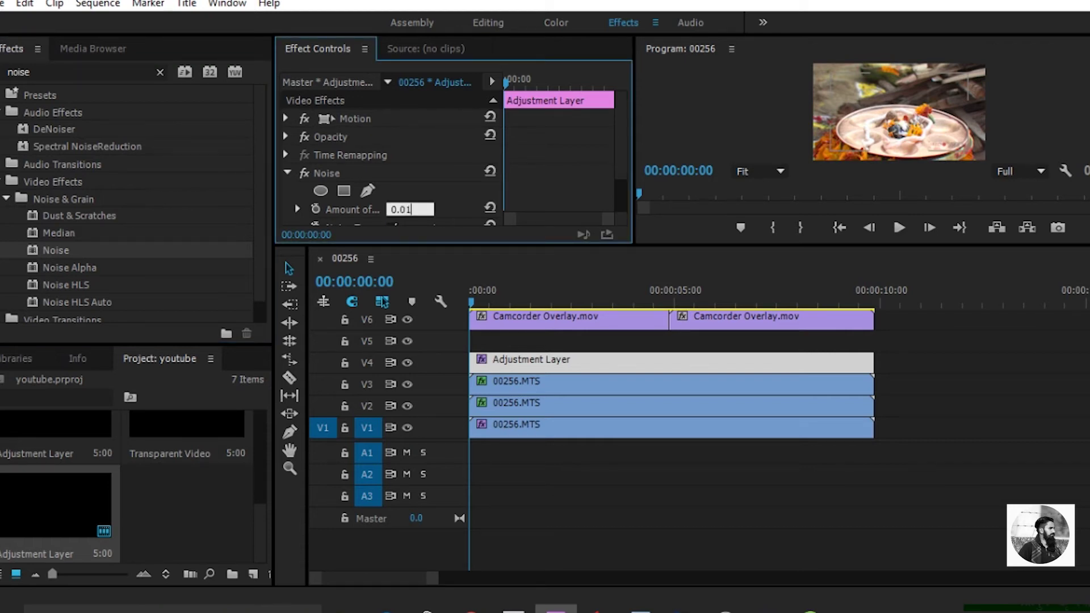
{"action": "type", "text": "15"}
{"action": "key", "text": "Return"}
{"action": "key", "text": "space"}
{"action": "left_click_drag", "start_coordinate": [548, 302], "coordinate": [470, 302]}
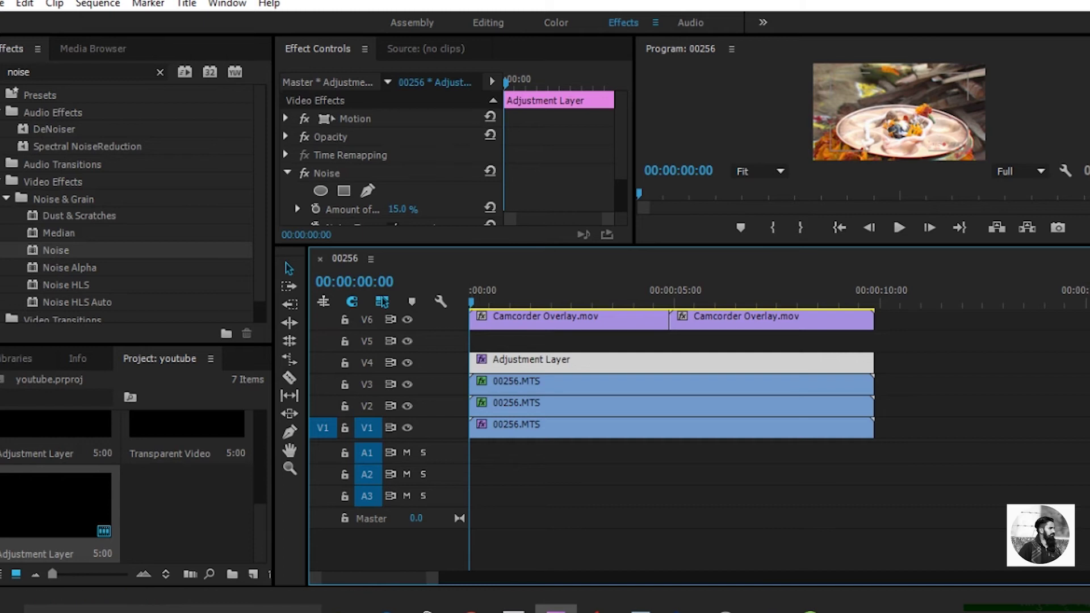
Step: Create a 1920 x 1080 transparent video, place it at the start of V5, and extend it to the end of the clips below
{"action": "left_click", "coordinate": [253, 574]}
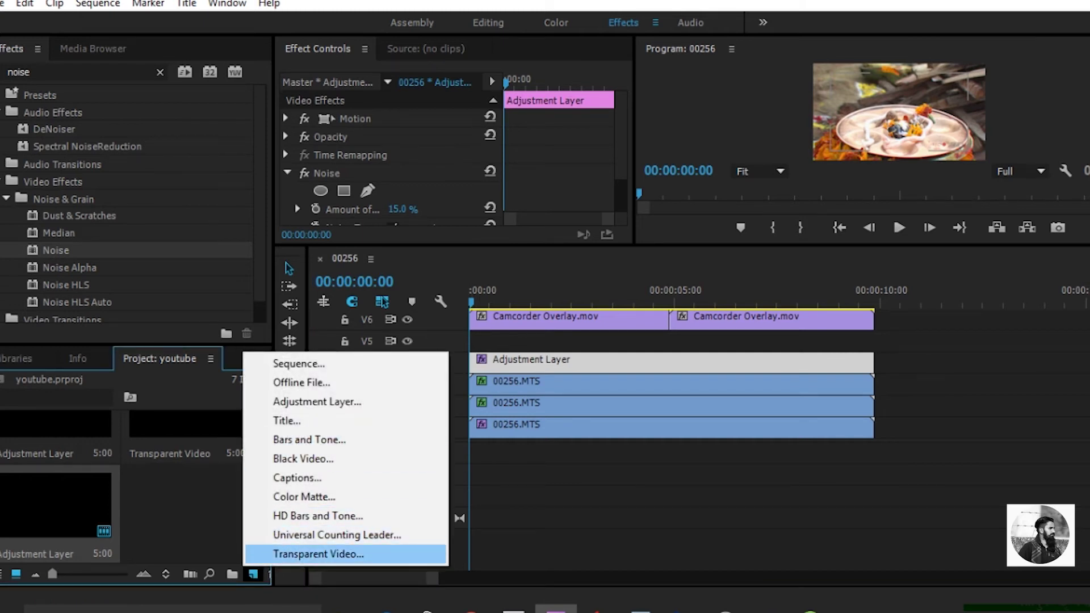
{"action": "left_click", "coordinate": [318, 554]}
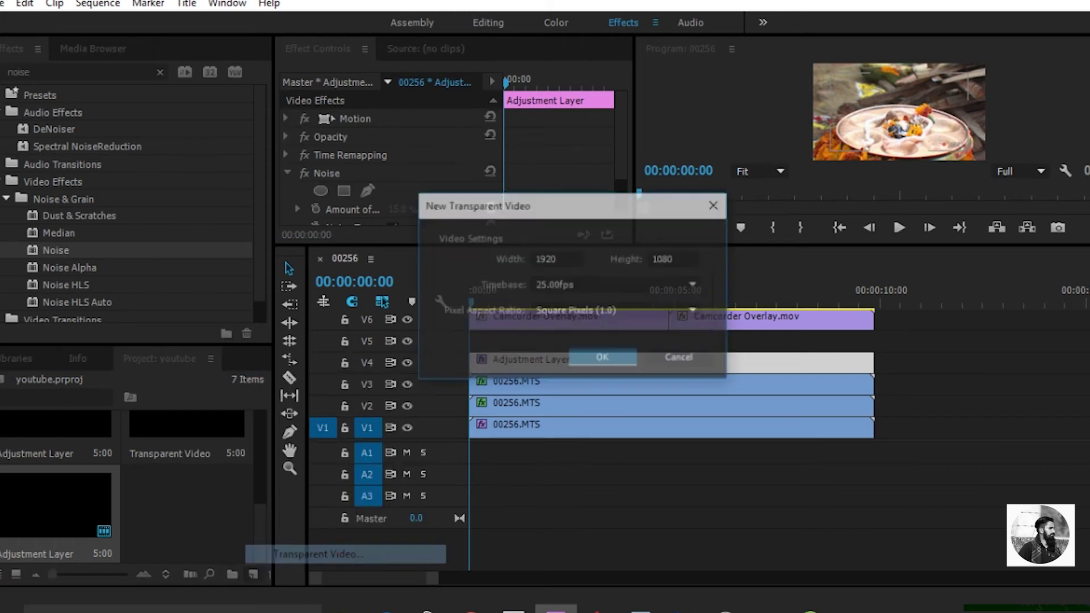
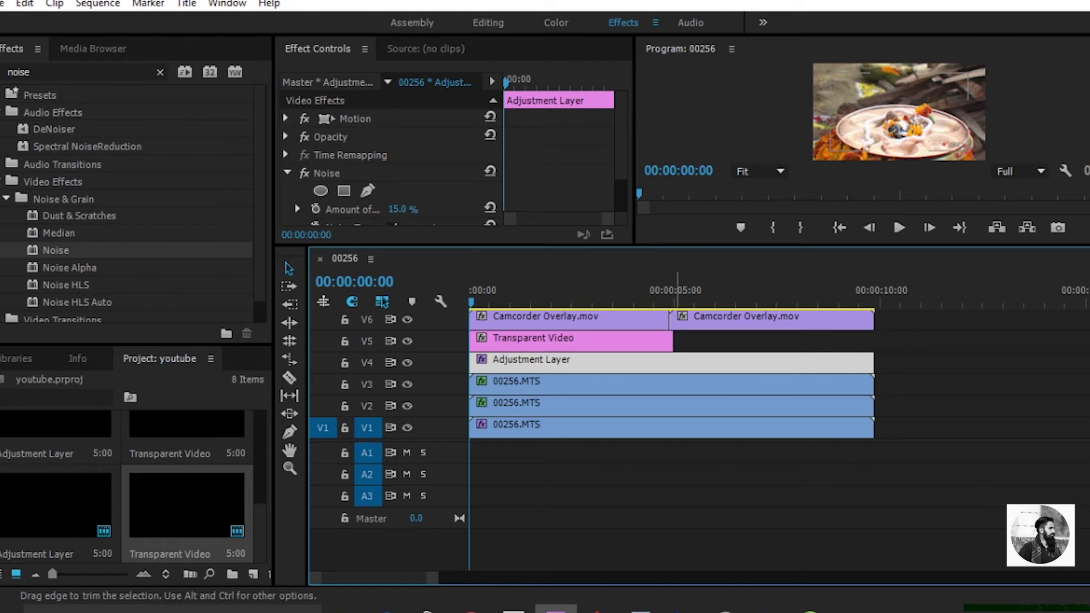
{"action": "left_click_drag", "start_coordinate": [674, 340], "coordinate": [874, 341]}
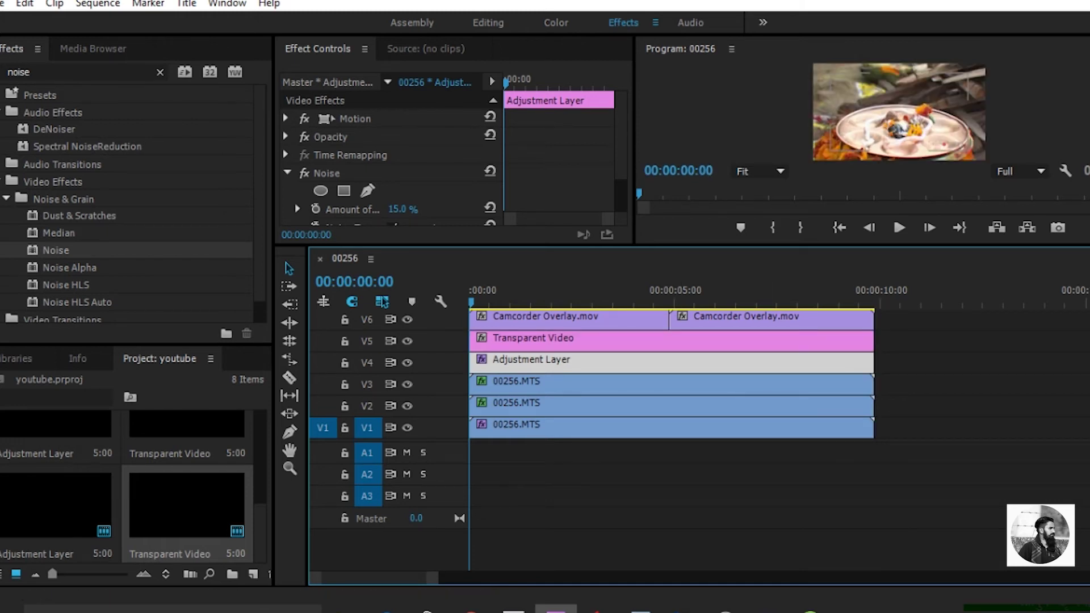
Step: Find the Grid effect and apply it to the Transparent Video clip on V5
{"action": "left_click", "coordinate": [531, 341]}
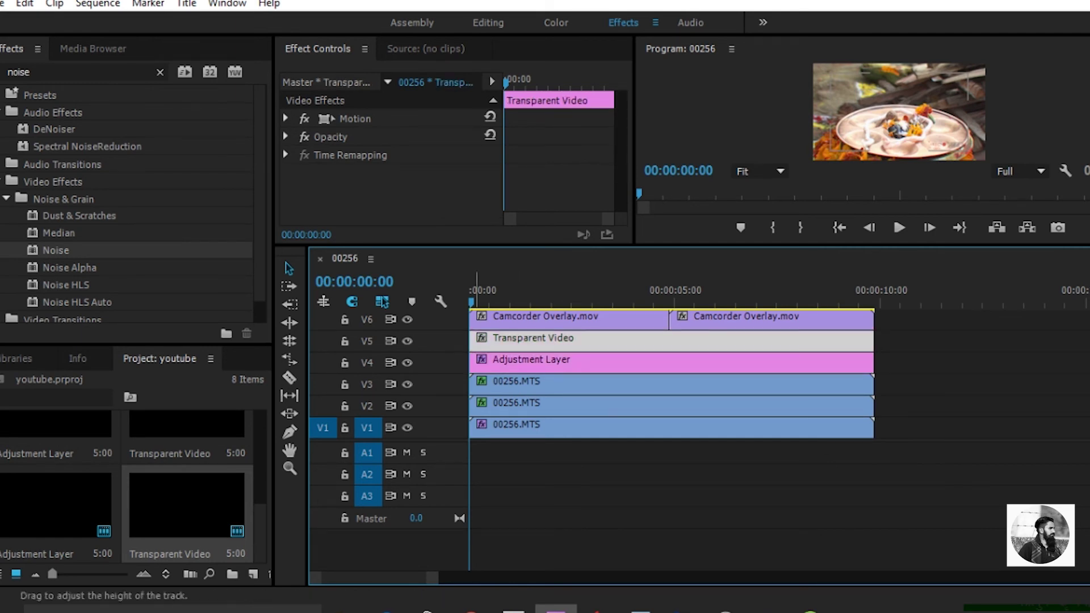
{"action": "left_click", "coordinate": [160, 73]}
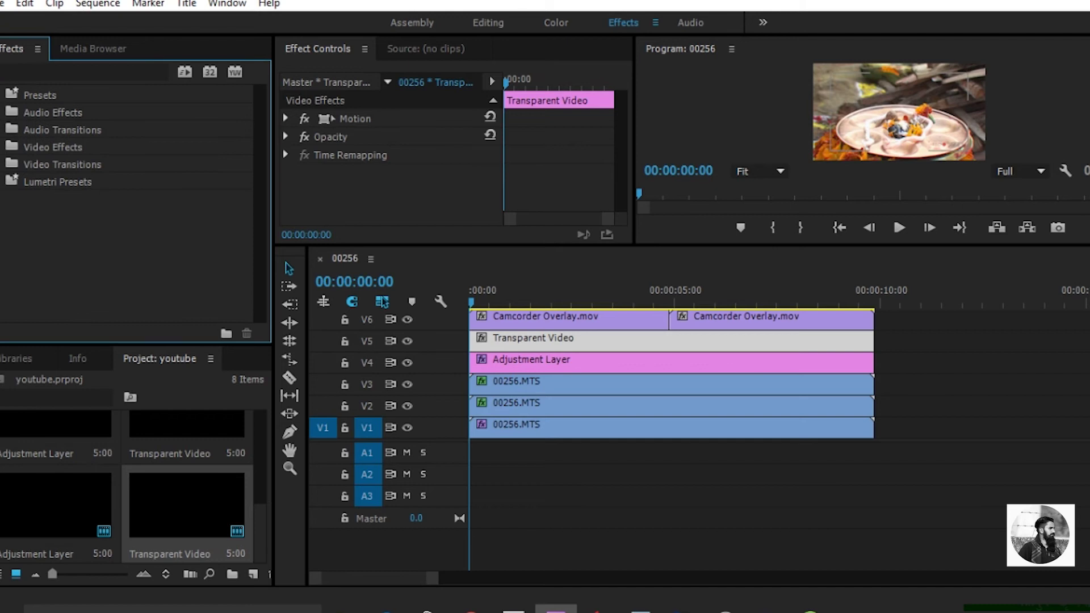
{"action": "left_click", "coordinate": [84, 72]}
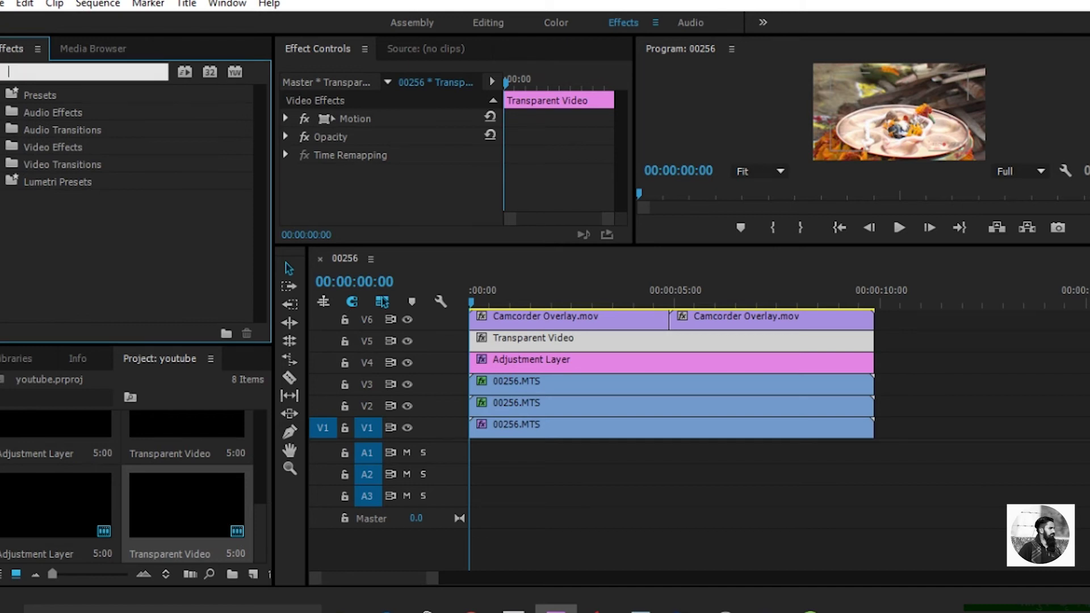
{"action": "type", "text": "gri"}
{"action": "type", "text": "b"}
{"action": "key", "text": "BackSpace"}
{"action": "key", "text": "BackSpace"}
{"action": "key", "text": "BackSpace"}
{"action": "type", "text": "rid"}
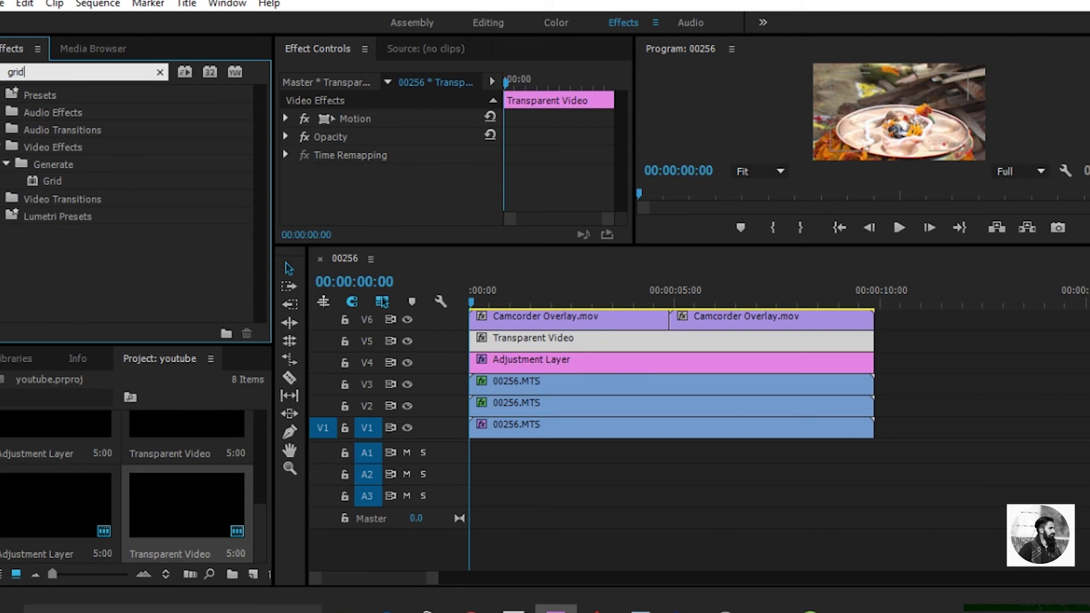
{"action": "left_click", "coordinate": [52, 181]}
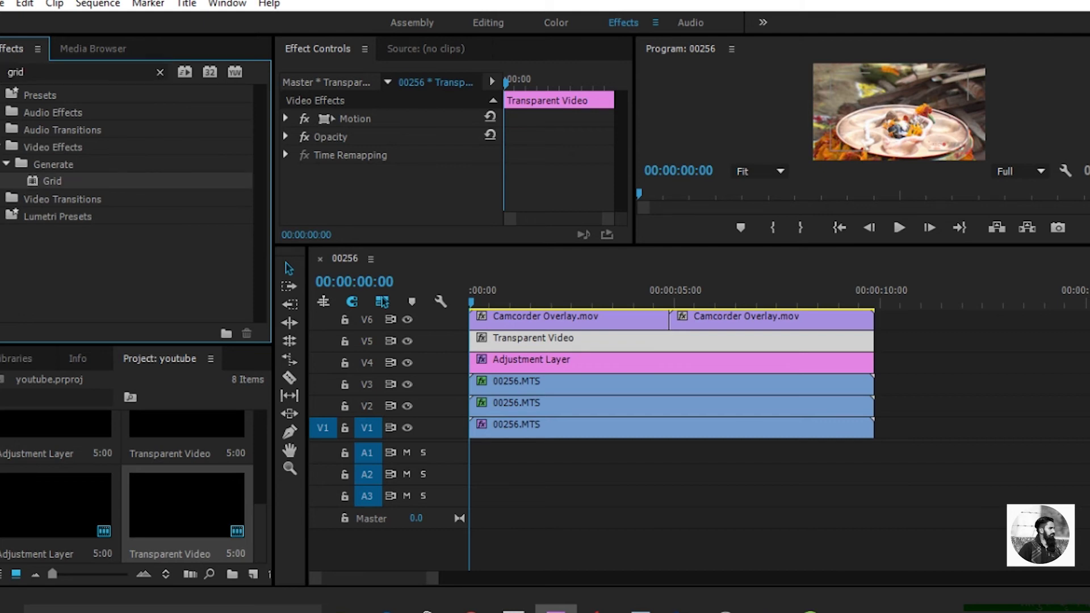
{"action": "left_click_drag", "start_coordinate": [52, 181], "coordinate": [545, 338]}
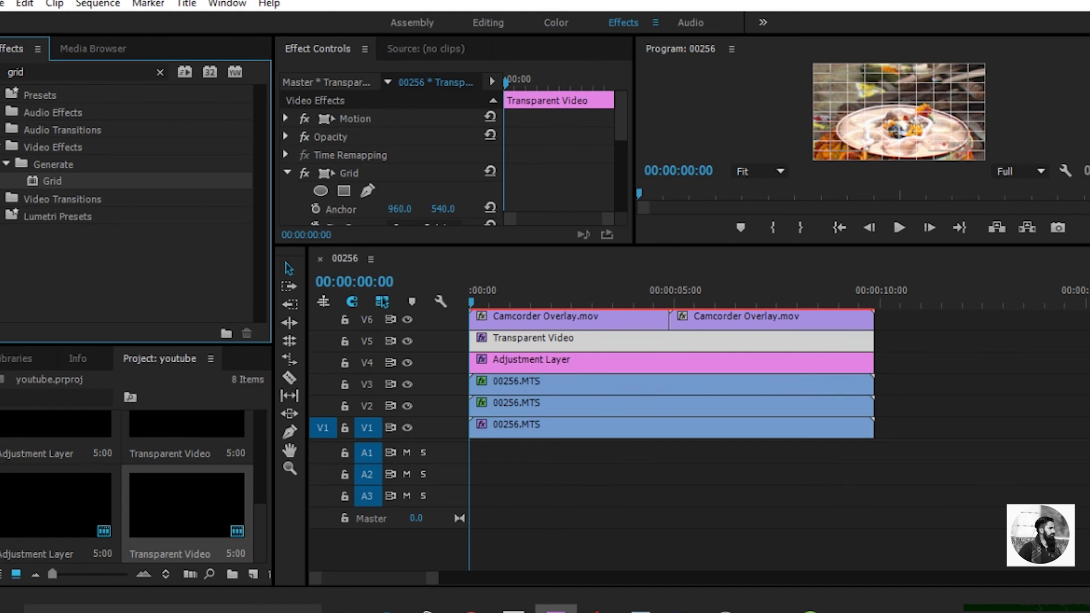
Step: Size the Grid effect from Width & Height Sliders and set its horizontal anchor to 0
{"action": "scroll", "coordinate": [392, 159], "scroll_direction": "down", "scroll_amount": 2}
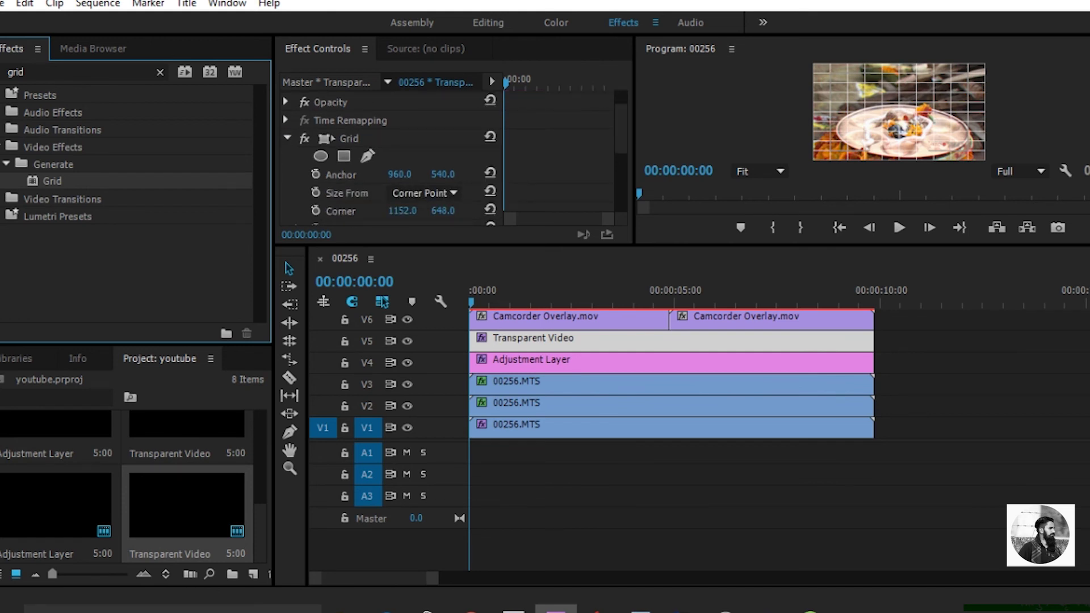
{"action": "scroll", "coordinate": [391, 159], "scroll_direction": "down", "scroll_amount": 2}
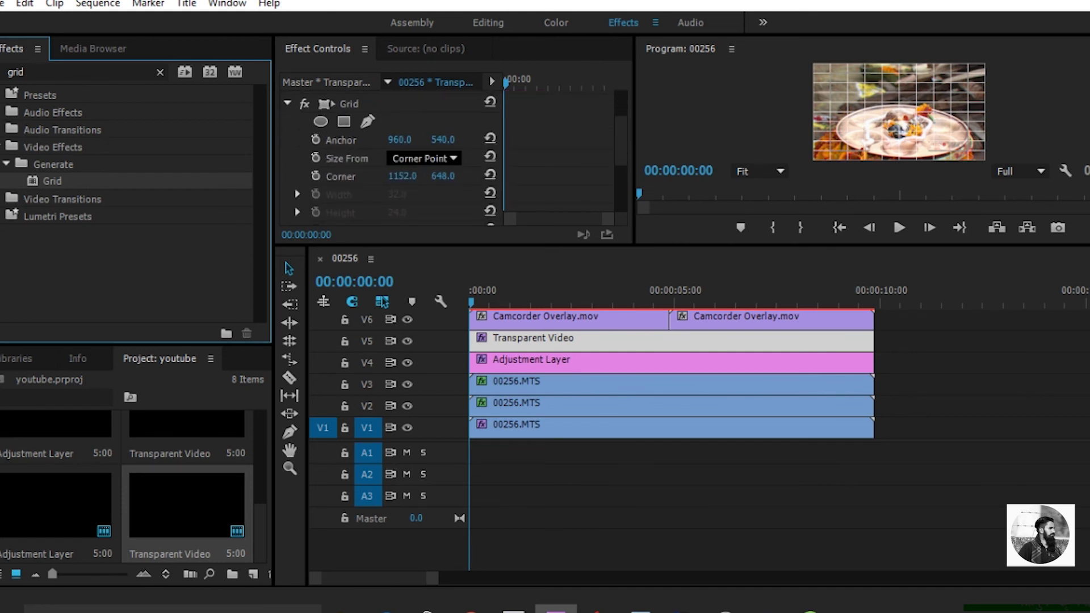
{"action": "left_click", "coordinate": [423, 158]}
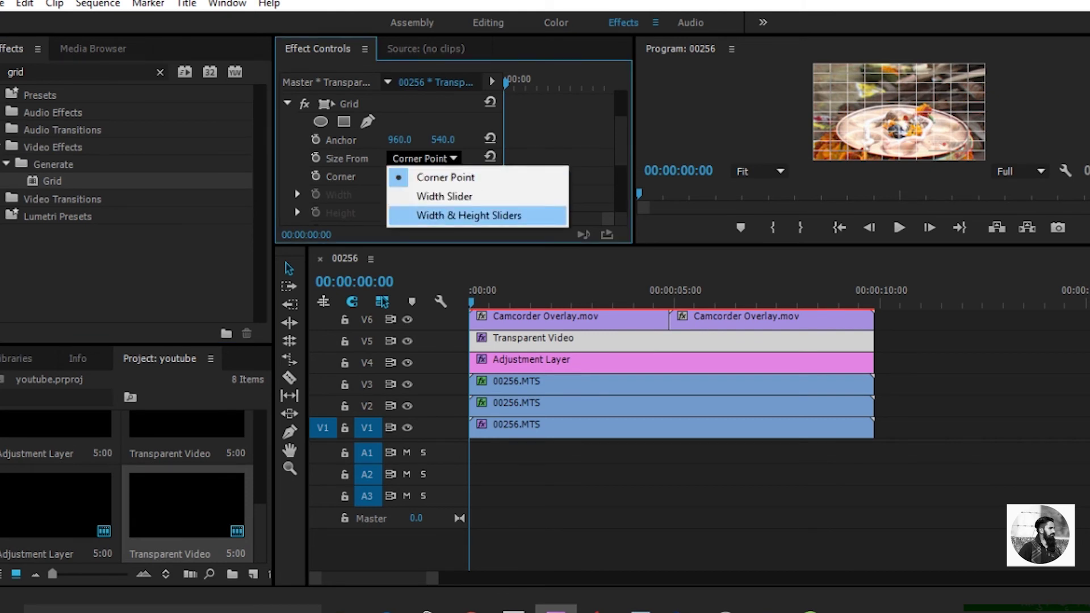
{"action": "left_click", "coordinate": [469, 215]}
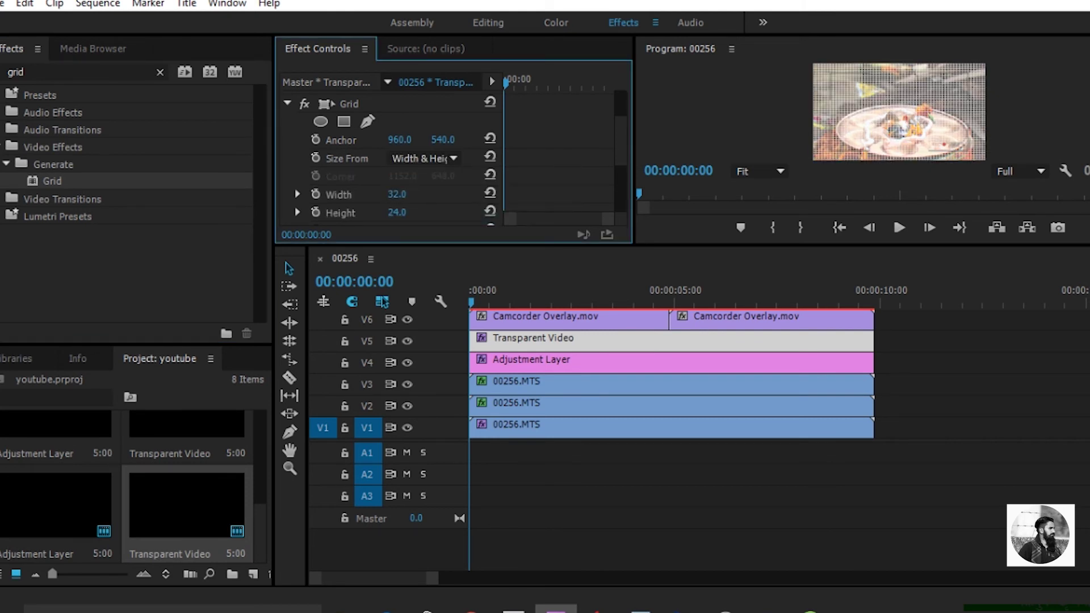
{"action": "left_click", "coordinate": [400, 139]}
{"action": "type", "text": "0"}
Step: Set the grid's width to 4000 and its height to 10 on the Transparent Video clip
{"action": "left_click", "coordinate": [397, 194]}
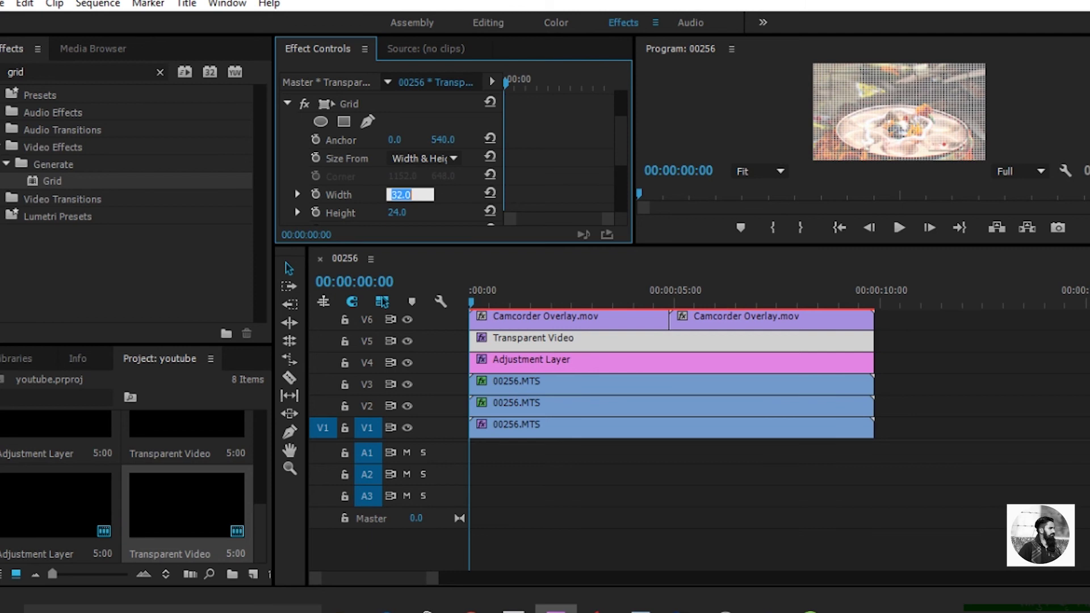
{"action": "type", "text": "4000"}
{"action": "key", "text": "Tab"}
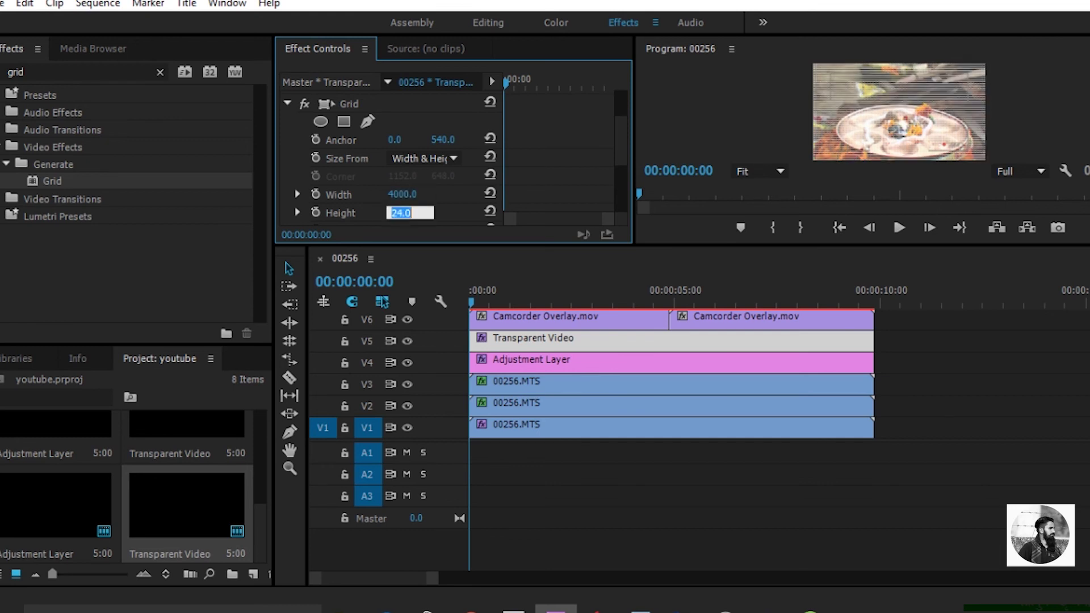
{"action": "type", "text": "10"}
{"action": "key", "text": "Return"}
Step: Set the grid's border thickness to 5.5
{"action": "scroll", "coordinate": [392, 165], "scroll_direction": "down", "scroll_amount": 2}
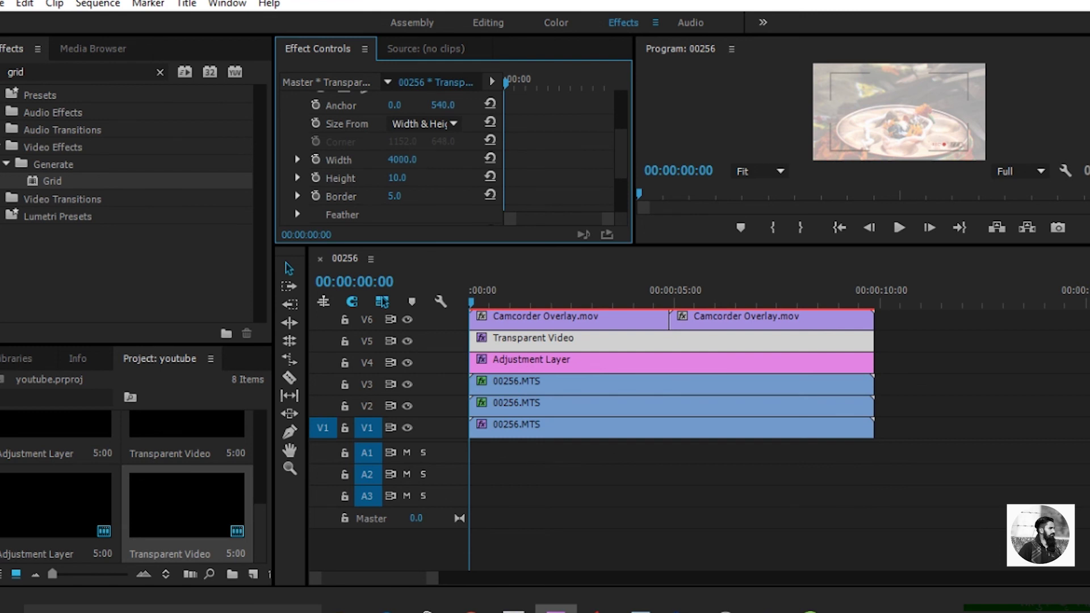
{"action": "left_click", "coordinate": [395, 197]}
{"action": "left_click", "coordinate": [397, 196]}
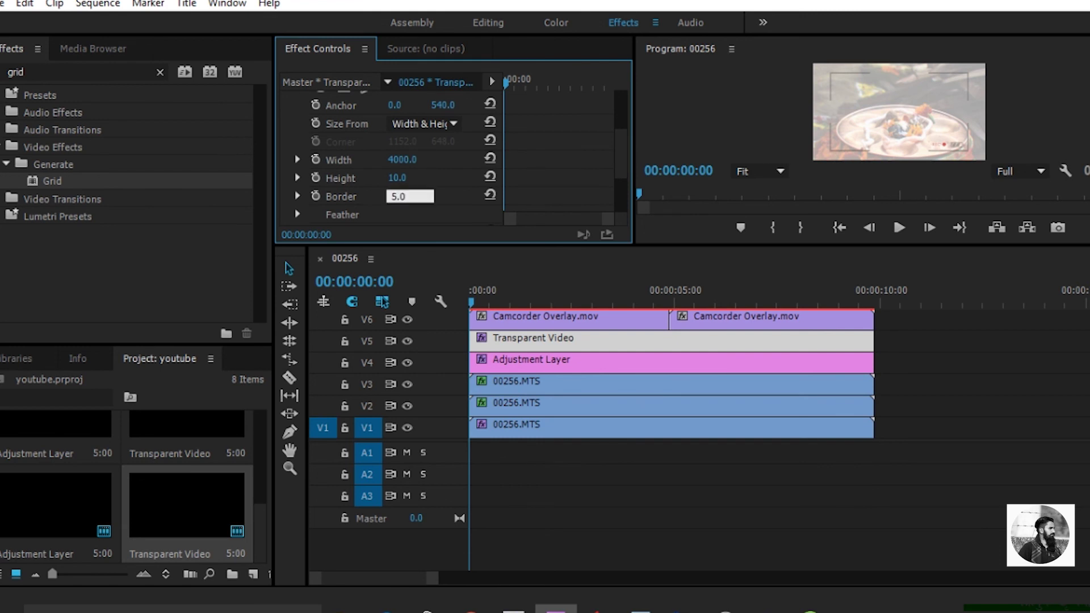
{"action": "key", "text": "BackSpace"}
{"action": "type", "text": "5"}
{"action": "key", "text": "Return"}
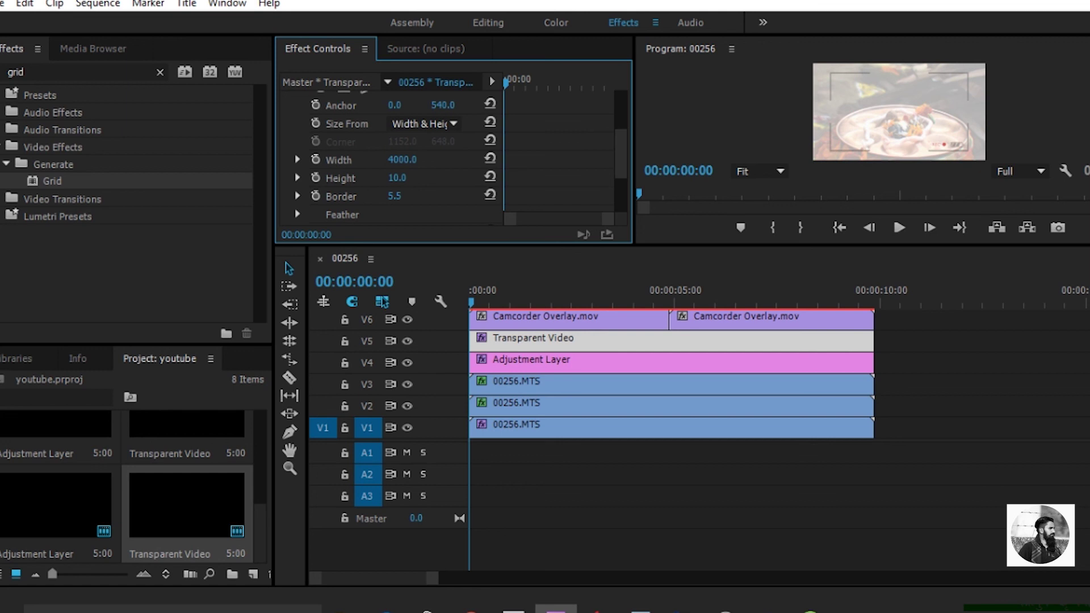
Step: Change the grid's colour to near-black 020202
{"action": "scroll", "coordinate": [454, 159], "scroll_direction": "down", "scroll_amount": 5}
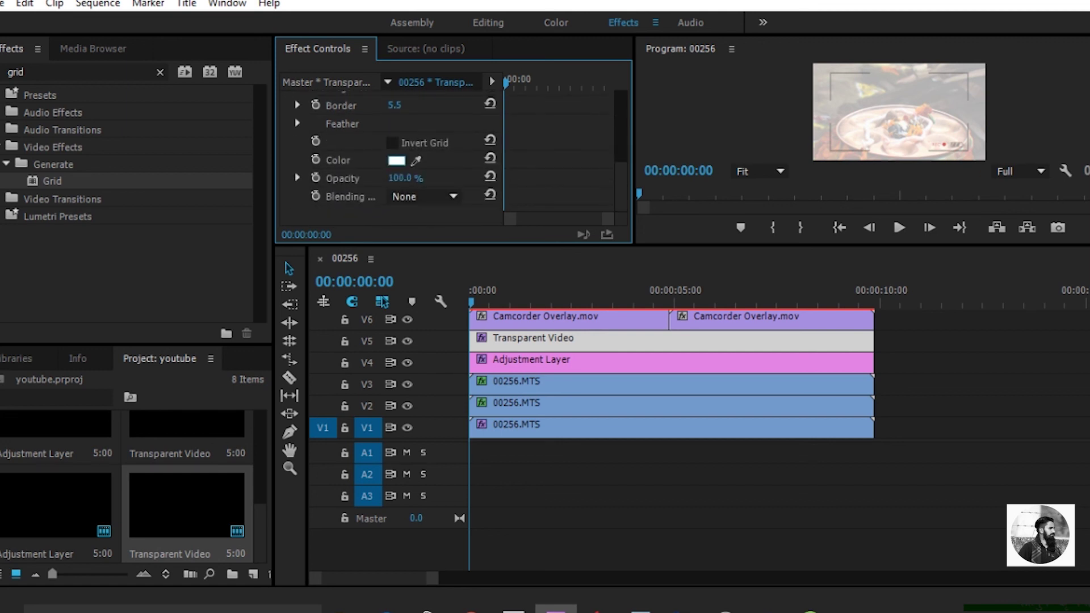
{"action": "left_click", "coordinate": [396, 160]}
{"action": "left_click", "coordinate": [388, 216]}
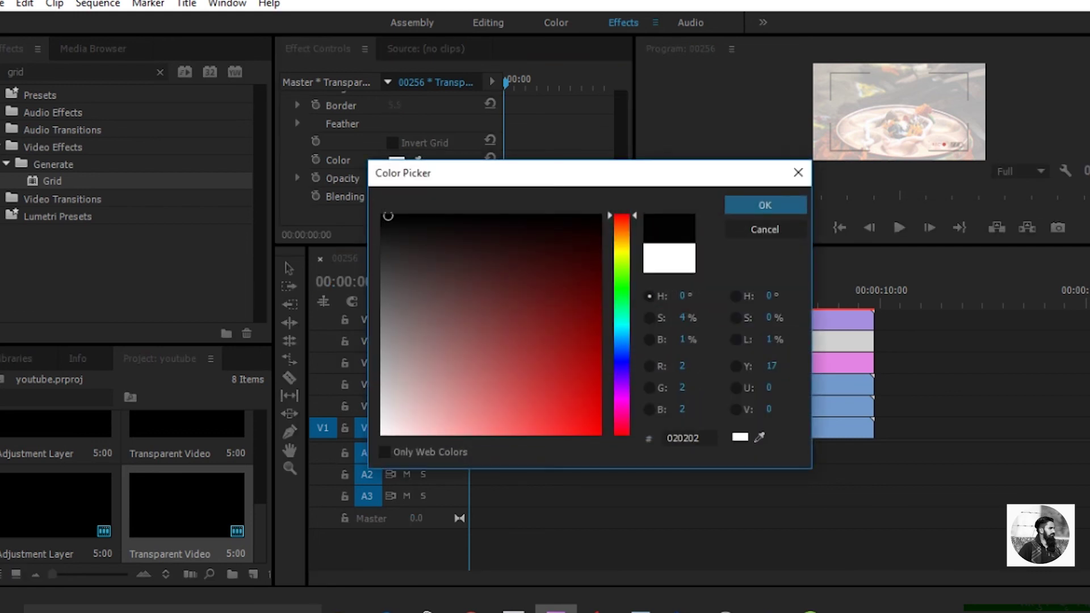
{"action": "left_click", "coordinate": [765, 204]}
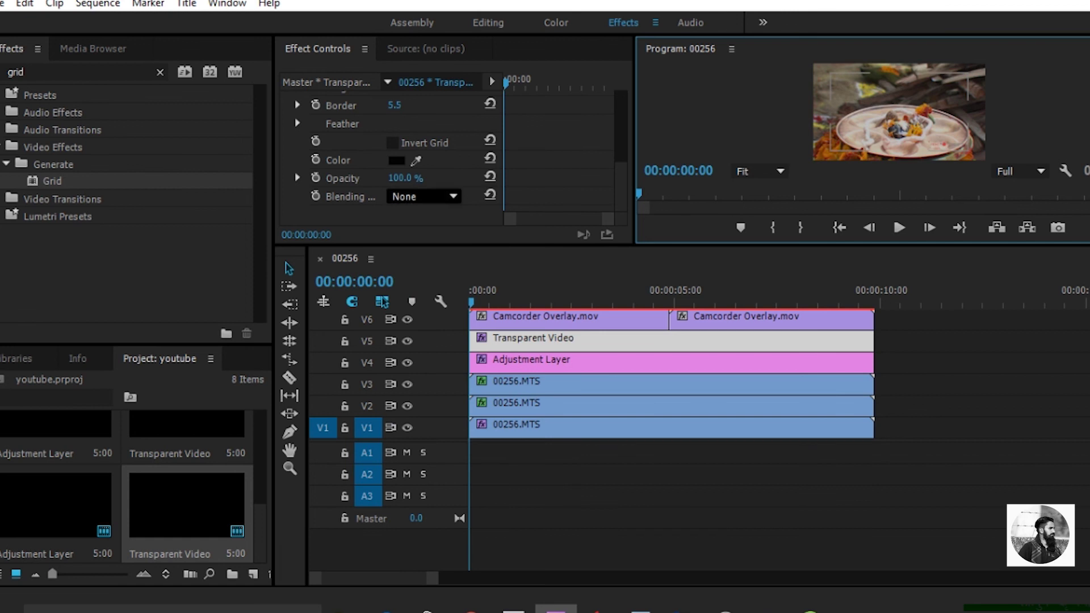
Step: Set the Grid effect's opacity to 50% and preview the sequence with the dark scan lines
{"action": "left_click", "coordinate": [405, 178]}
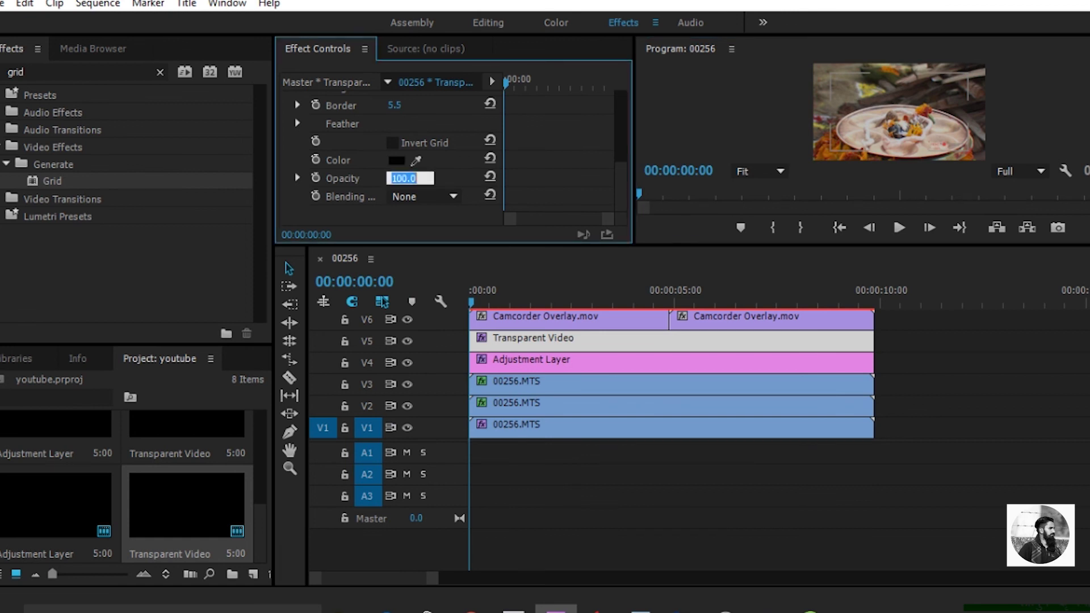
{"action": "type", "text": "50"}
{"action": "key", "text": "Tab"}
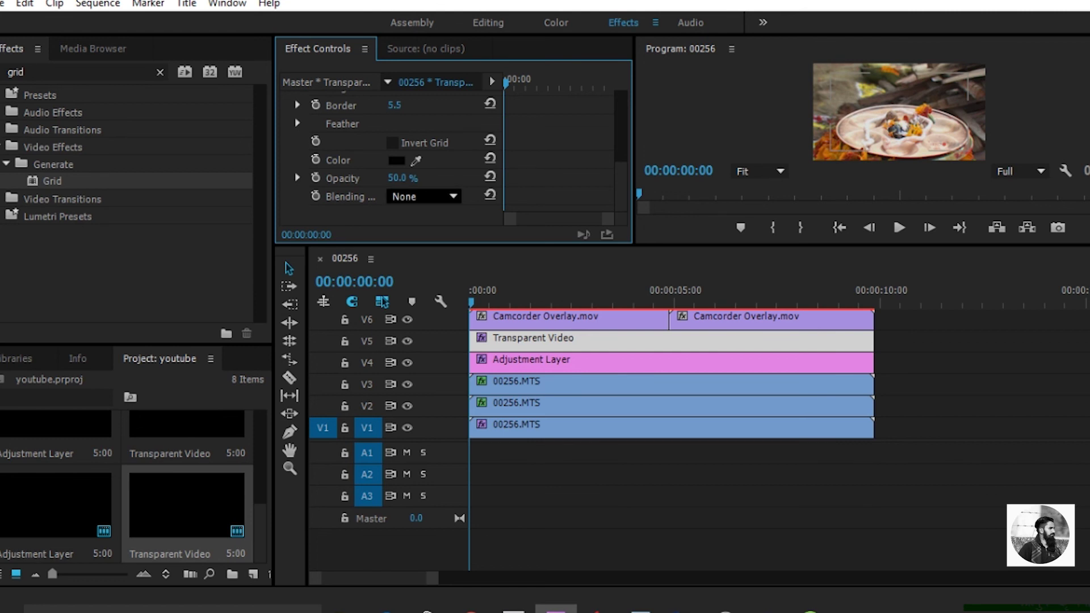
{"action": "key", "text": "Tab"}
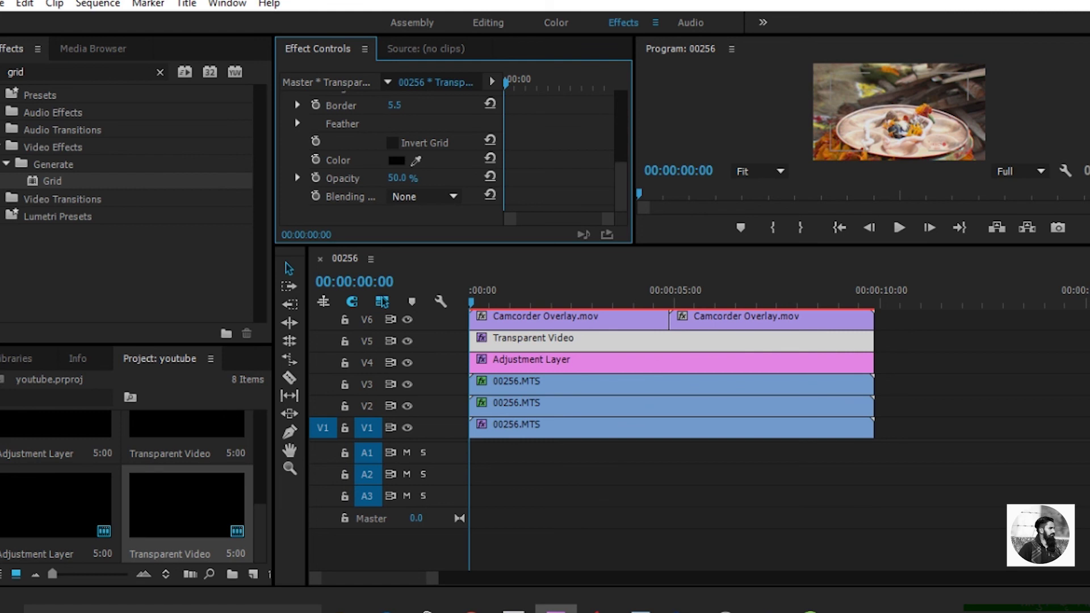
{"action": "key", "text": "space"}
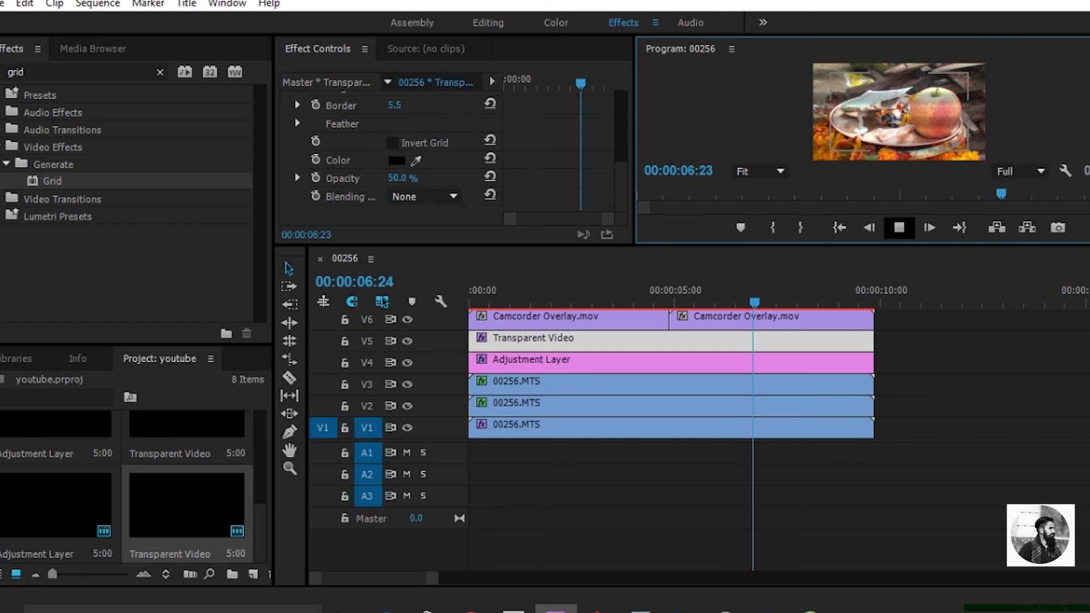
{"action": "key", "text": "space"}
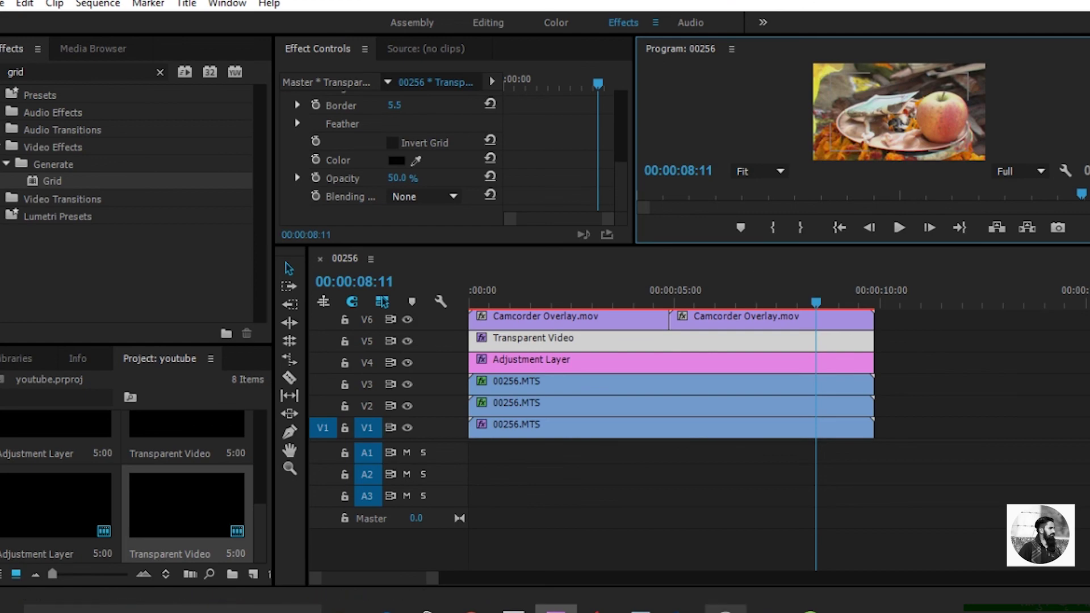
{"action": "left_click", "coordinate": [726, 610]}
{"action": "left_click", "coordinate": [1067, 495]}
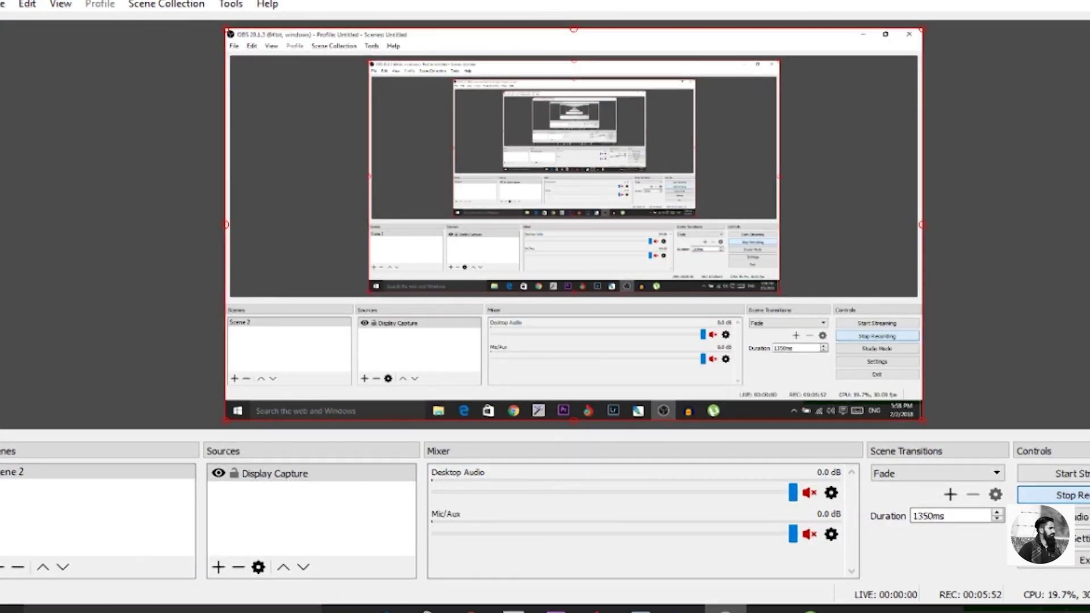